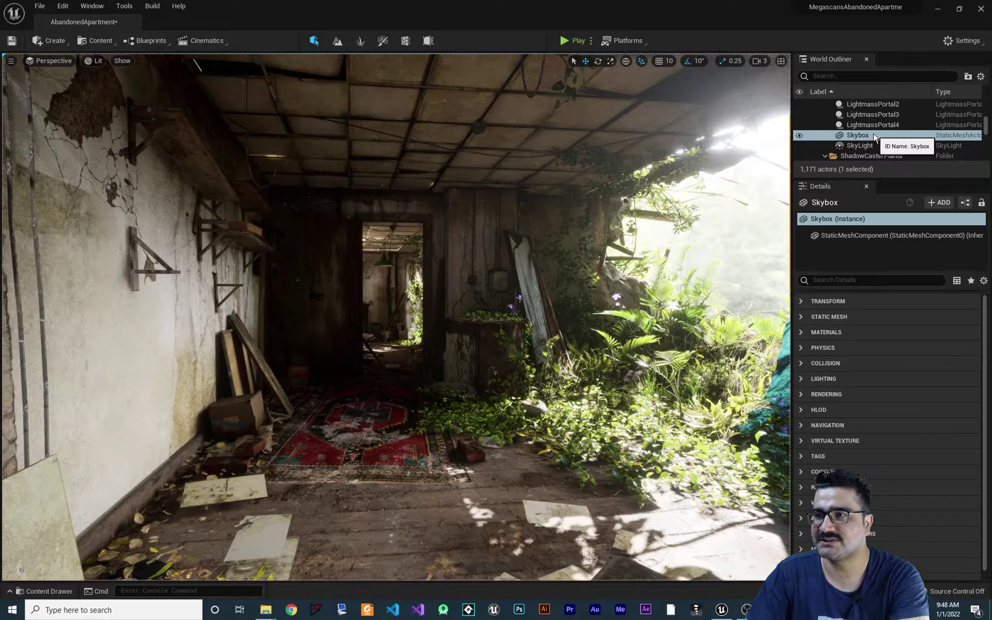
# Step: Scroll the Outliner to the top, enlarge it to show the Window meshes, and collapse FloorWoodBeams
pyautogui.scroll(5, 873, 132)
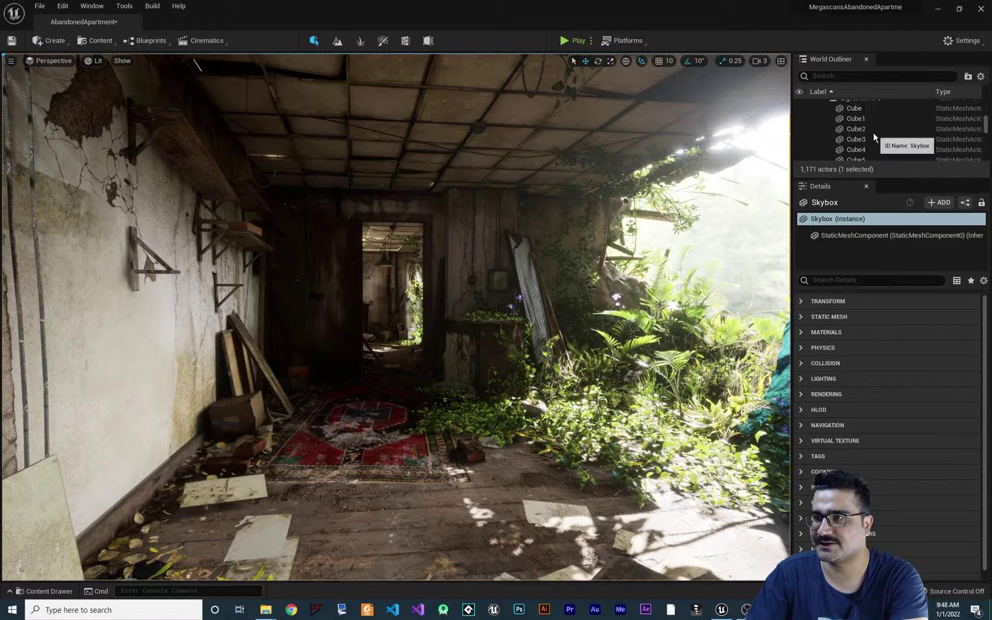
pyautogui.scroll(3, 873, 133)
pyautogui.scroll(5, 988, 131)
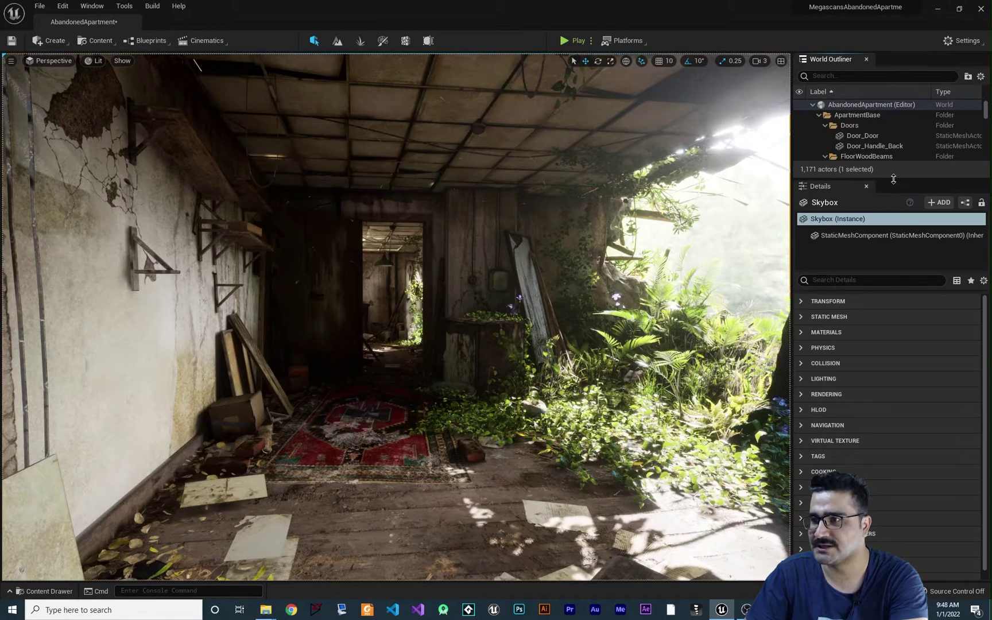
pyautogui.moveTo(894, 179); pyautogui.dragTo(893, 421)
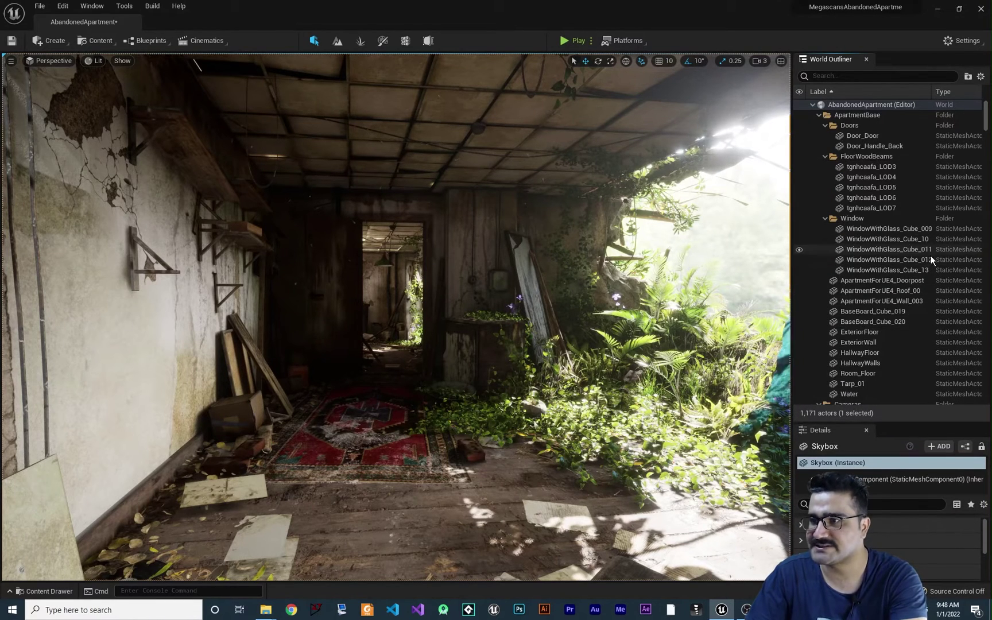
pyautogui.click(825, 156)
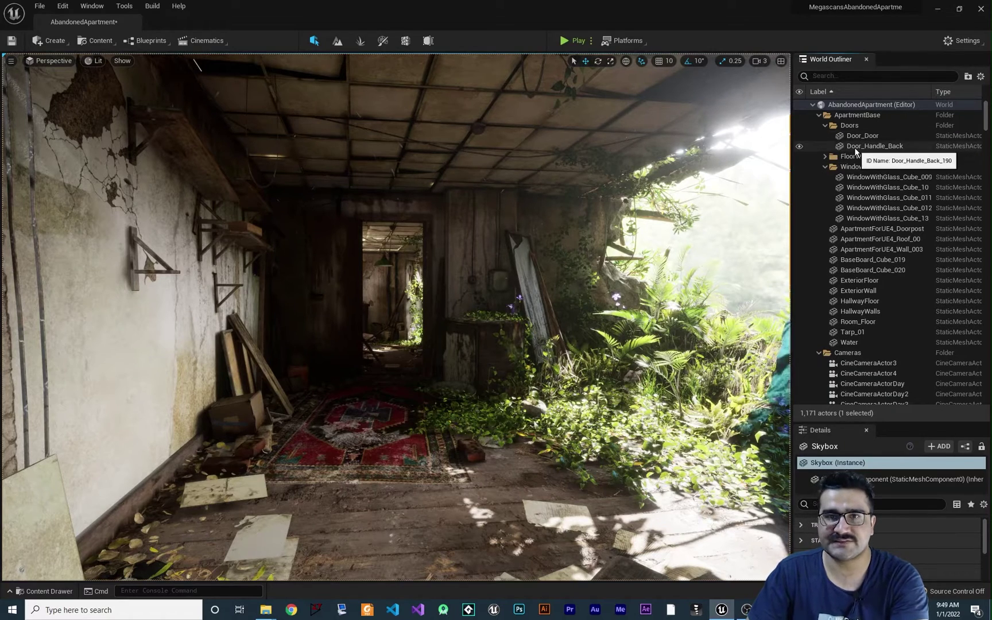
# Step: Select WindowWithGlass_Cube_009 through WindowWithGlass_Cube_13 together in the Outliner
pyautogui.click(874, 177)
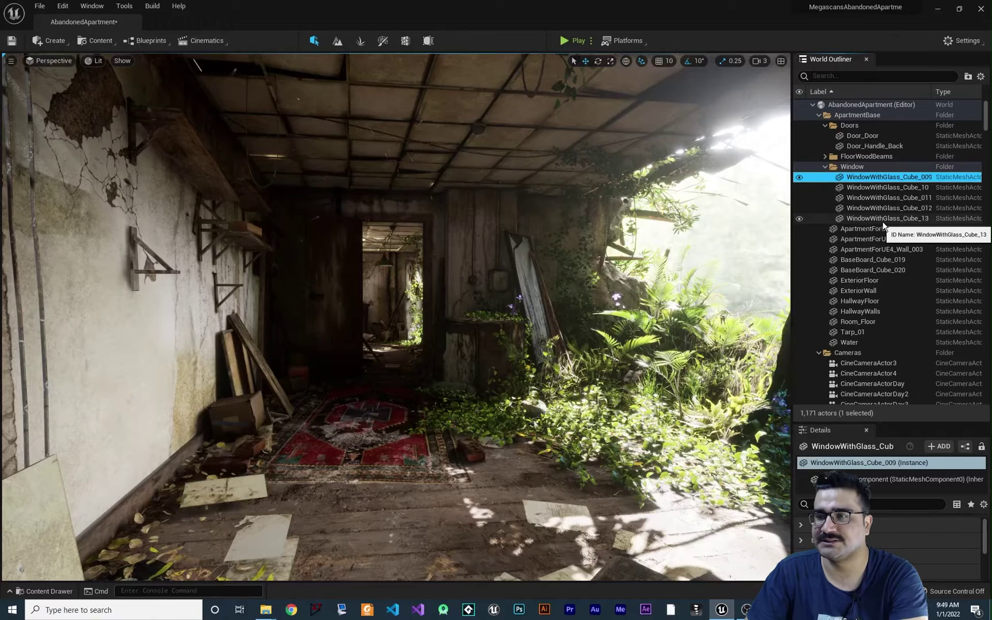
pyautogui.keyDown('shift'); pyautogui.click(884, 219); pyautogui.keyUp('shift')
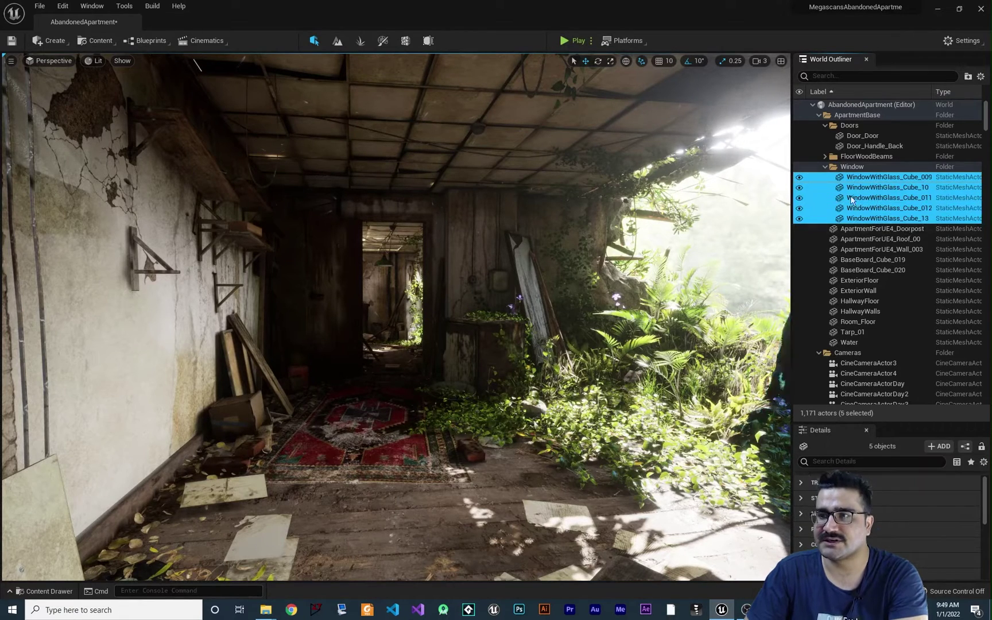
pyautogui.click(895, 218)
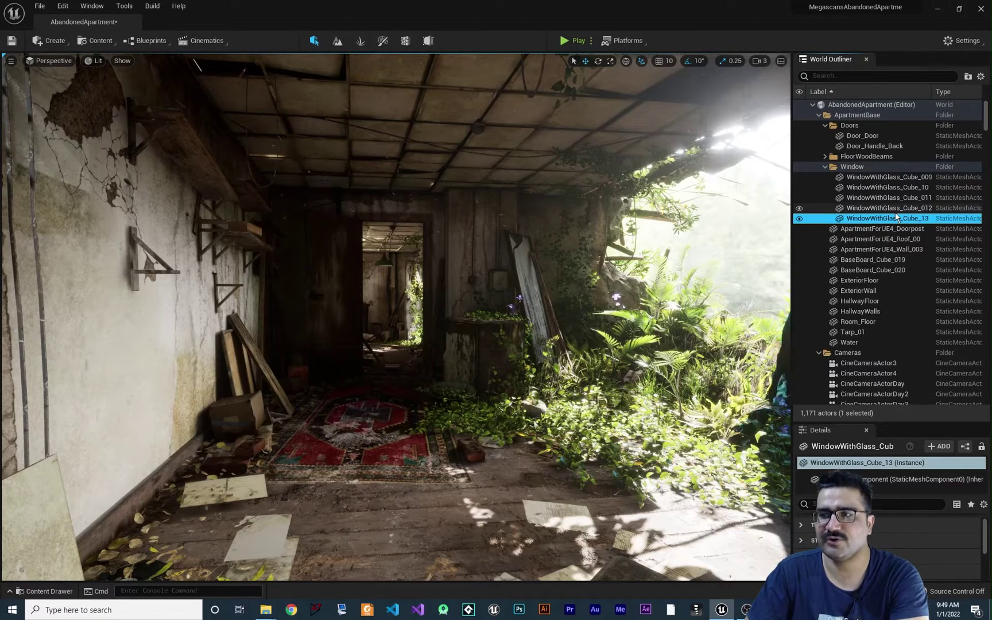
pyautogui.keyDown('ctrl'); pyautogui.click(902, 198); pyautogui.keyUp('ctrl')
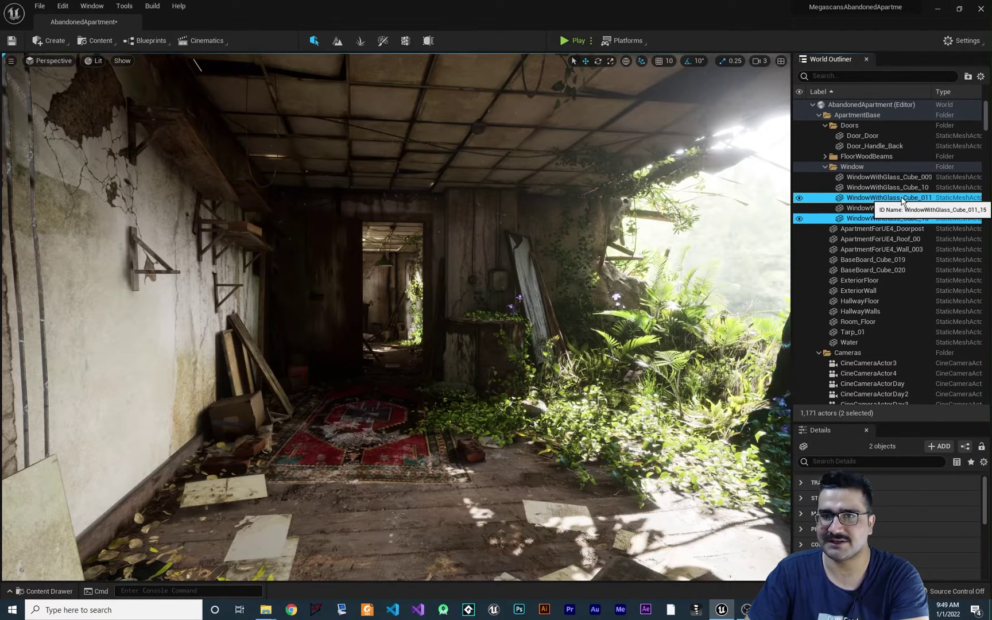
pyautogui.click(902, 198)
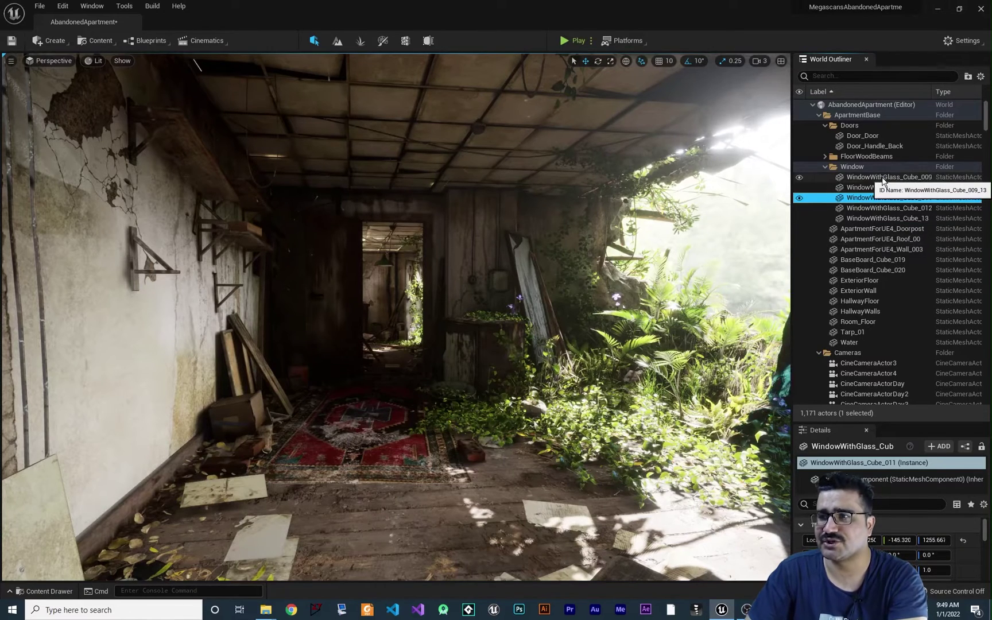
pyautogui.click(883, 177)
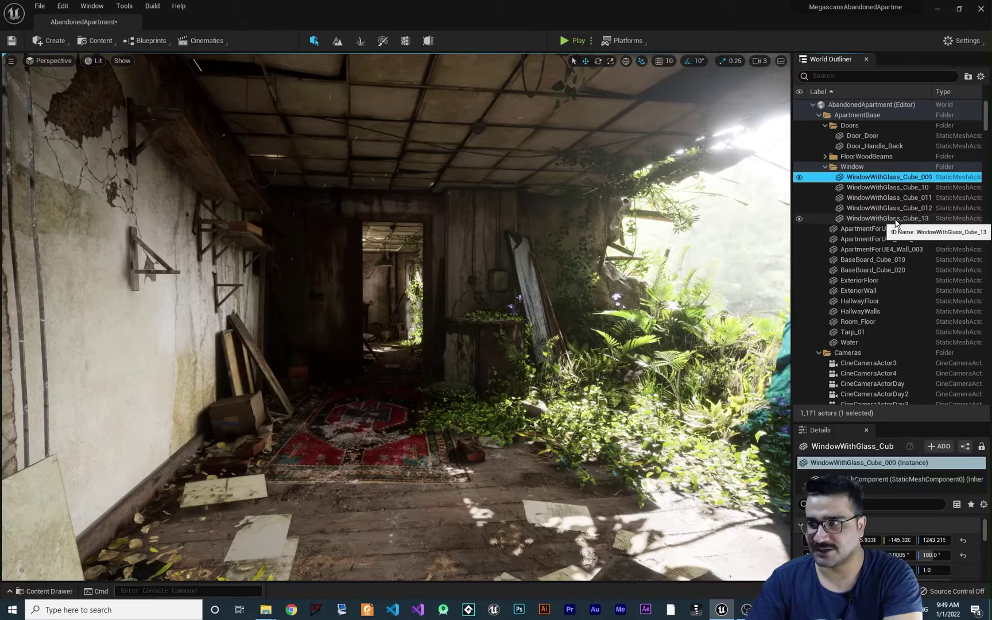
pyautogui.keyDown('shift'); pyautogui.click(897, 220); pyautogui.keyUp('shift')
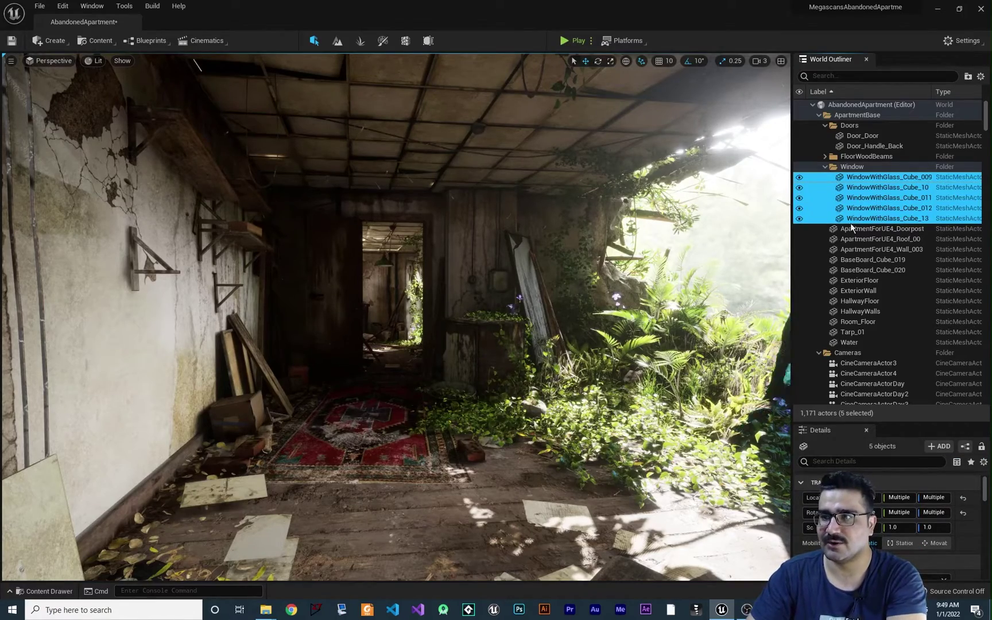
# Step: Frame the five selected windows and group them into a GroupActor with Ctrl+G
pyautogui.press('f')
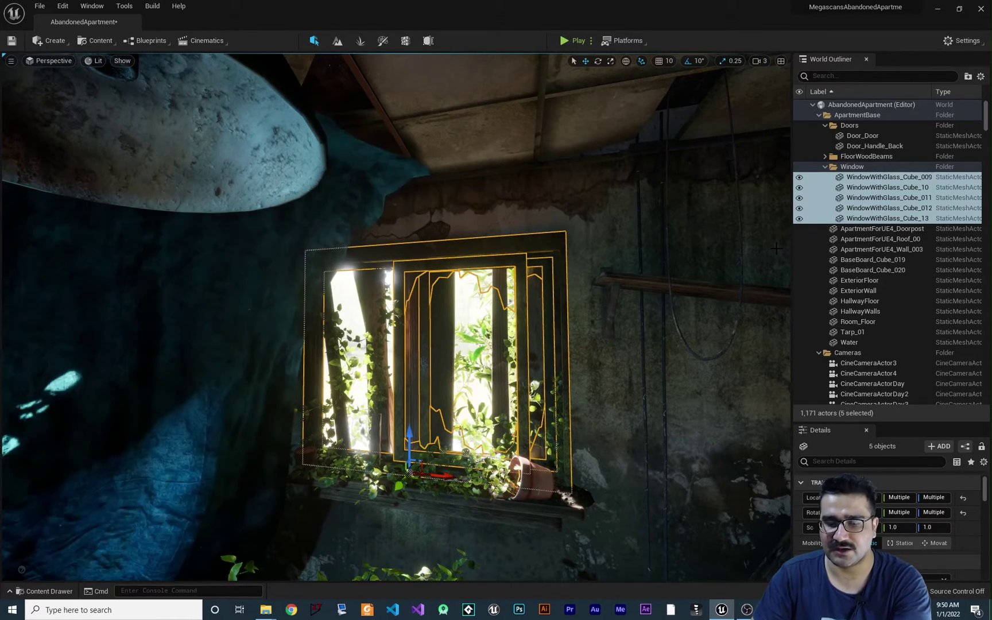
pyautogui.hotkey('ctrl', 'g')
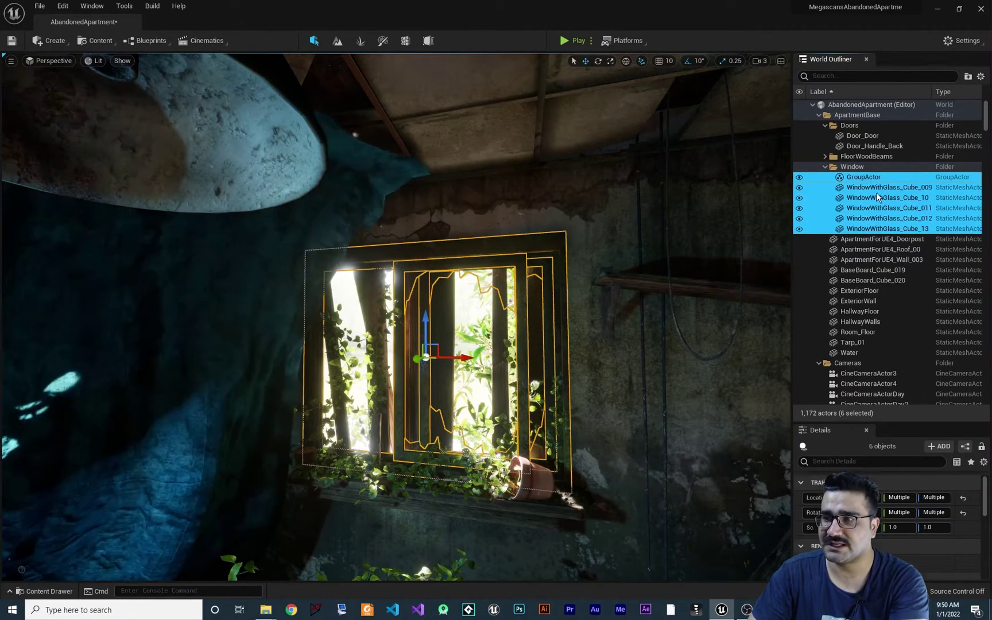
pyautogui.click(876, 193)
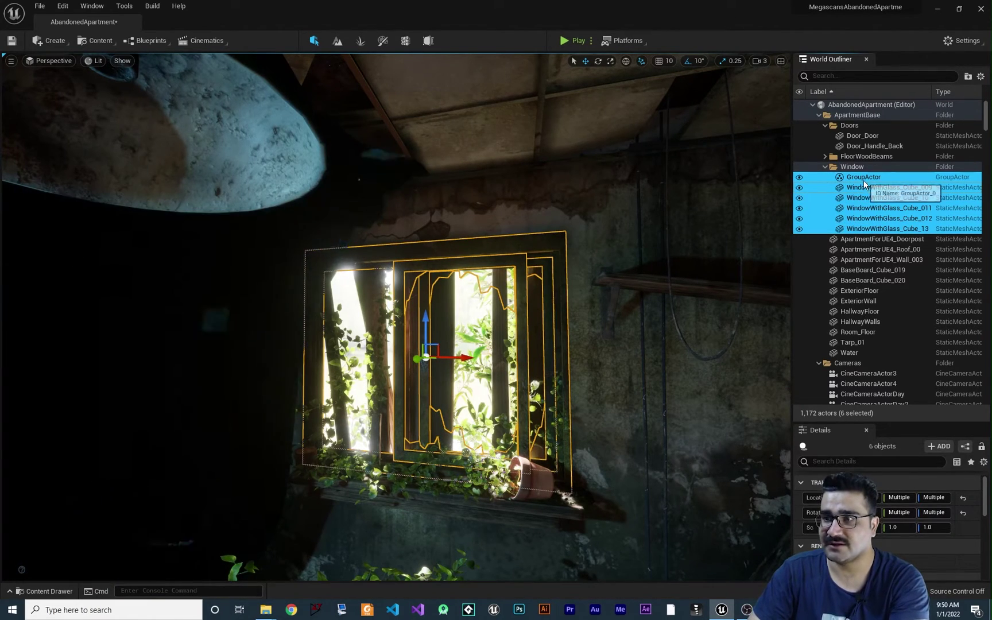
pyautogui.click(877, 218)
pyautogui.click(884, 228)
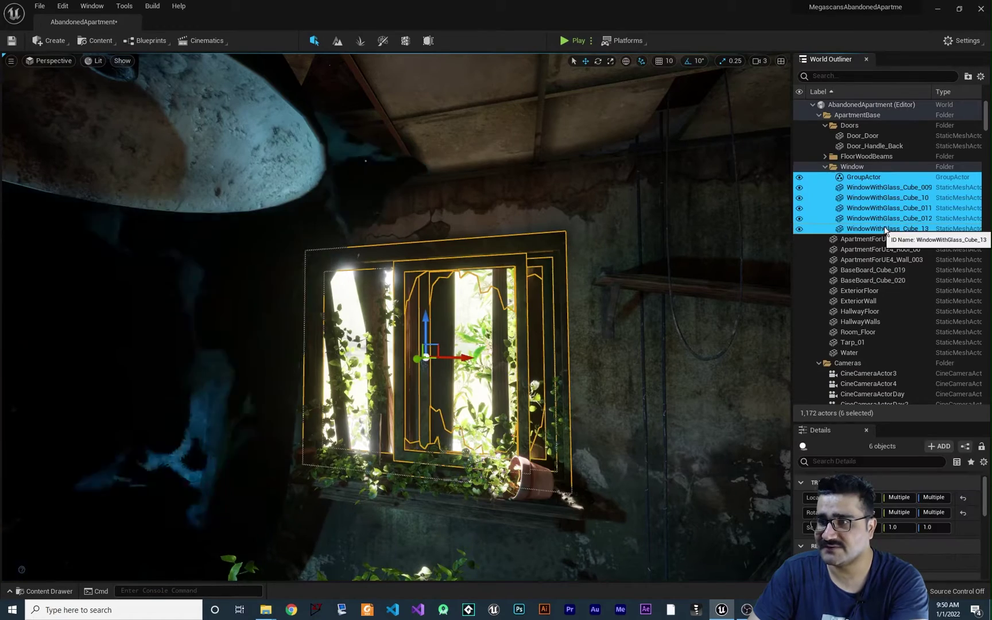
# Step: Test-move the window group to the right, then undo so the window returns to place
pyautogui.moveTo(420, 360); pyautogui.dragTo(516, 334)
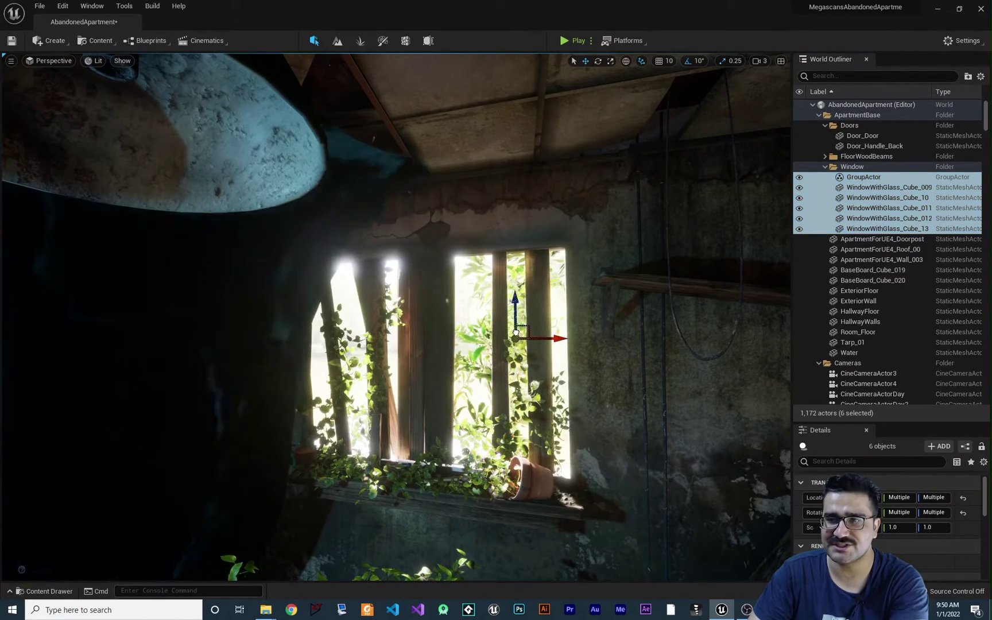
pyautogui.hotkey('ctrl', 'z')
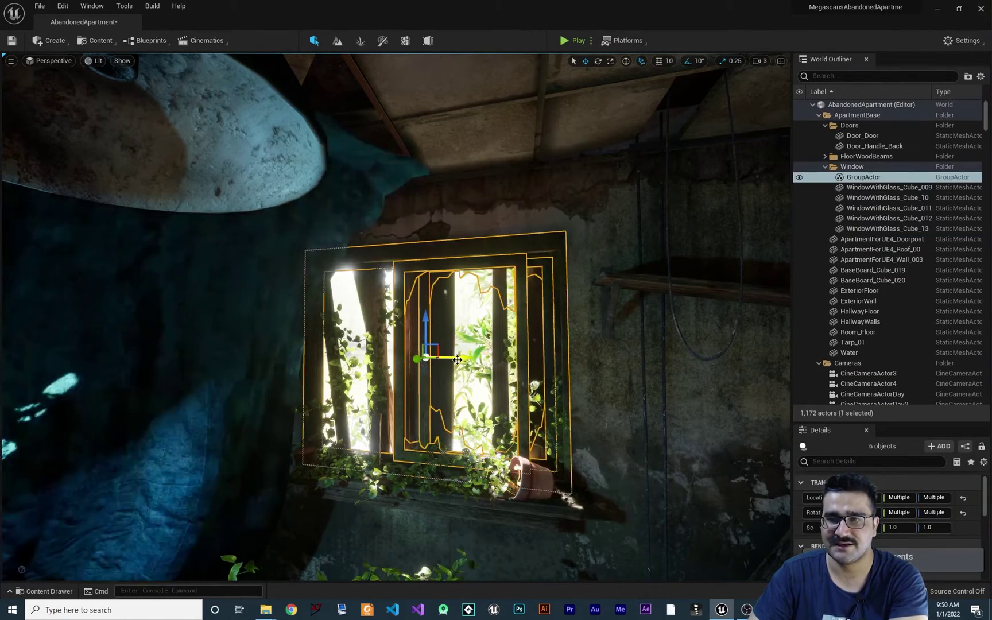
pyautogui.moveTo(447, 362); pyautogui.dragTo(577, 440)
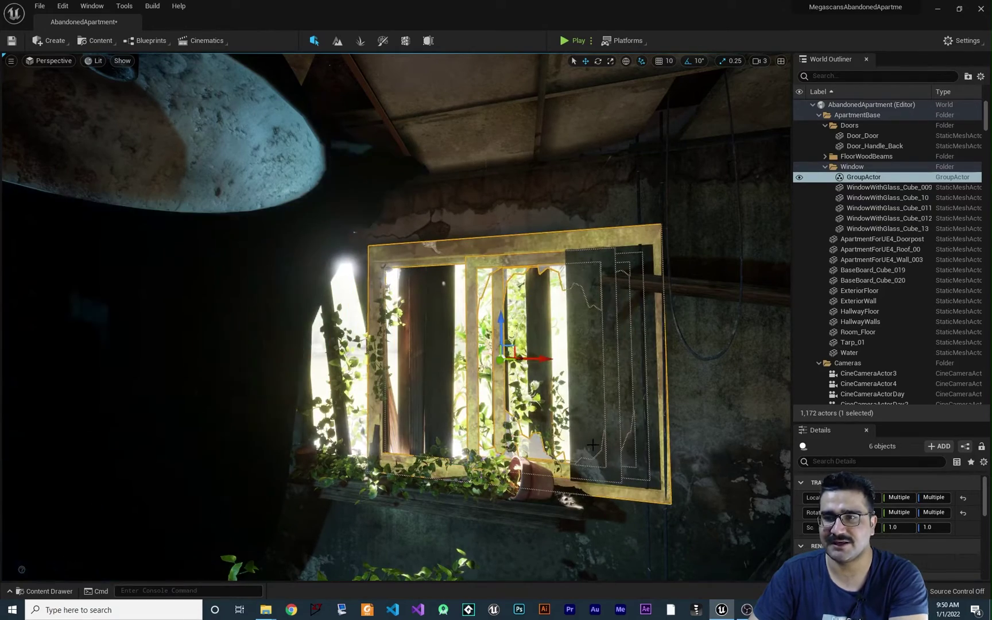
pyautogui.hotkey('ctrl', 'z')
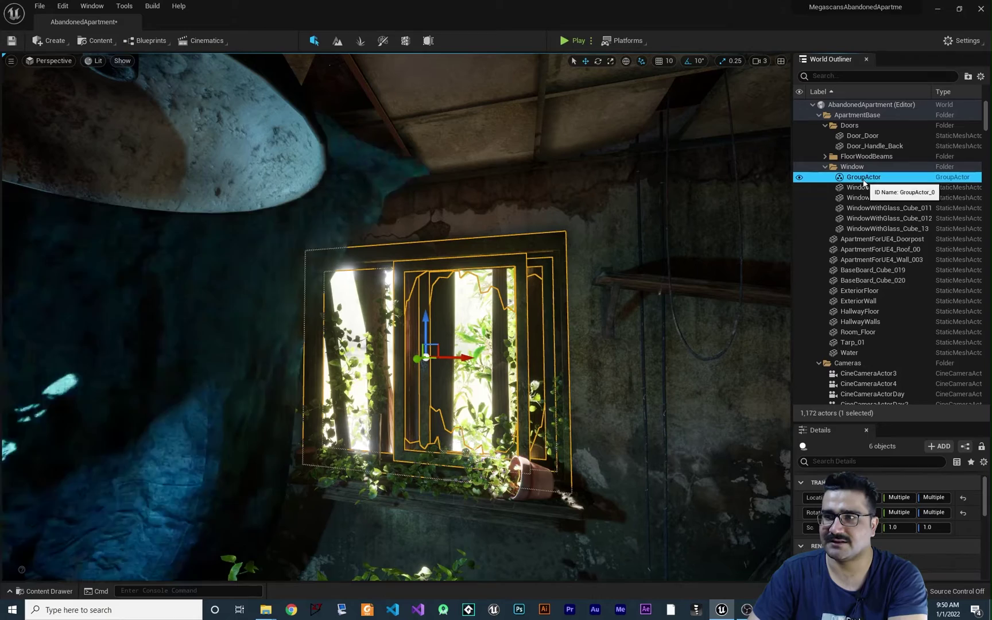
# Step: Ungroup the windows with Shift+G, regroup Cube_009 through Cube_13 into GroupActor1, then deselect
pyautogui.click(874, 208)
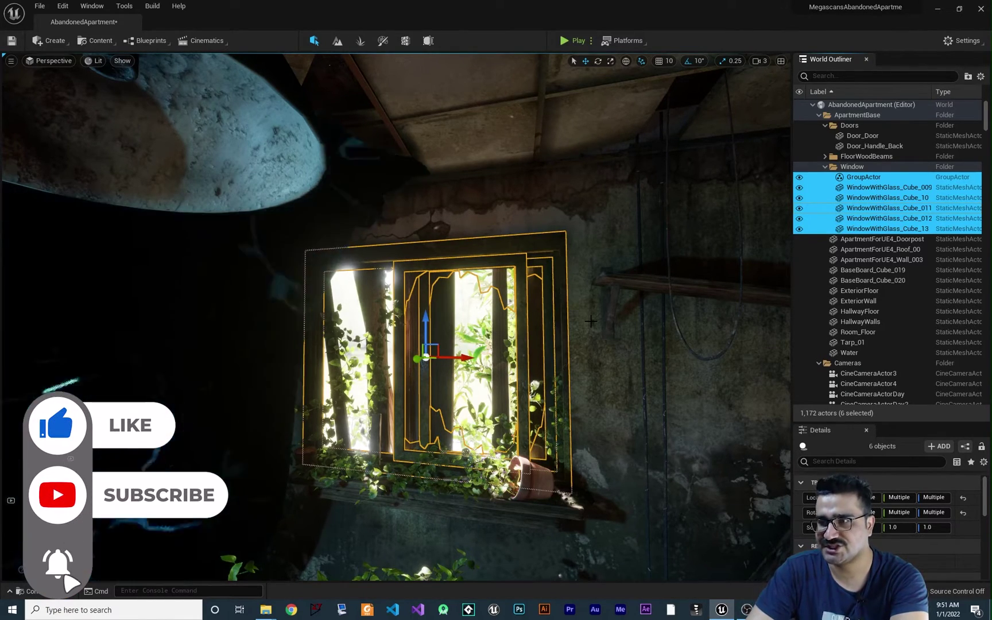
pyautogui.hotkey('shift', 'g')
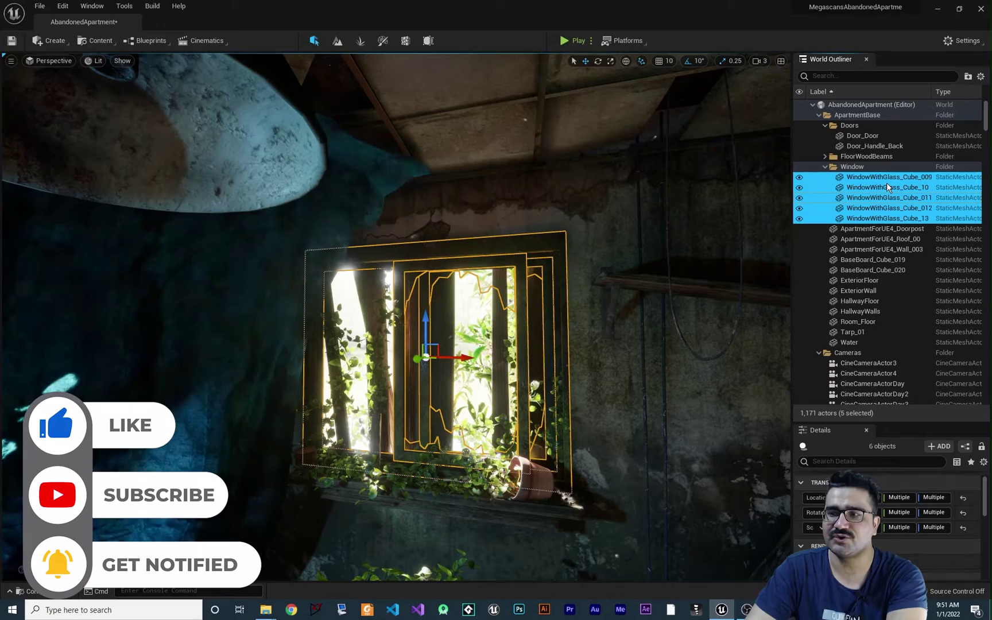
pyautogui.click(886, 178)
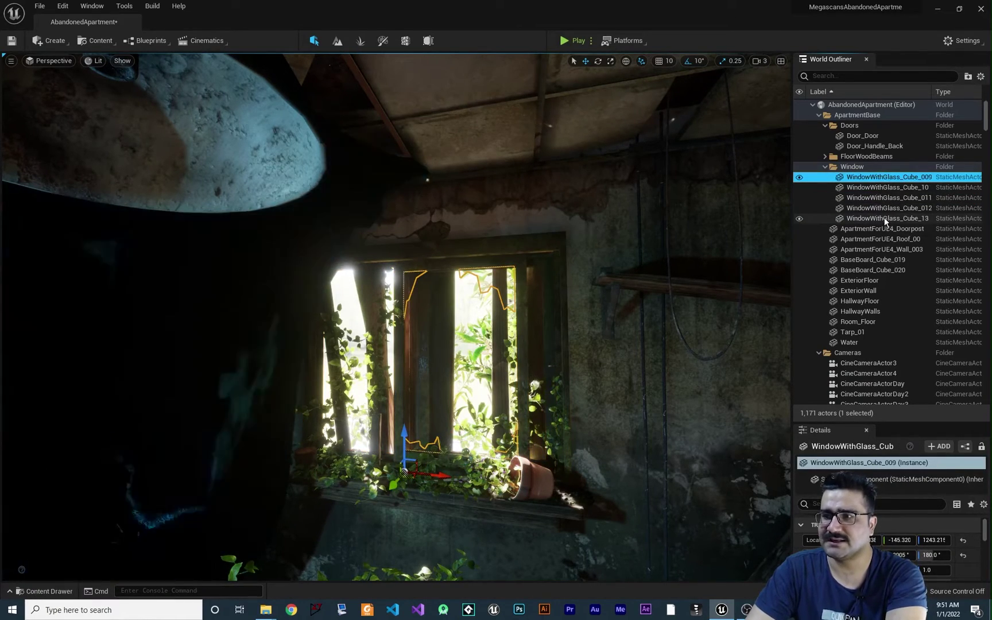
pyautogui.keyDown('shift'); pyautogui.click(884, 219); pyautogui.keyUp('shift')
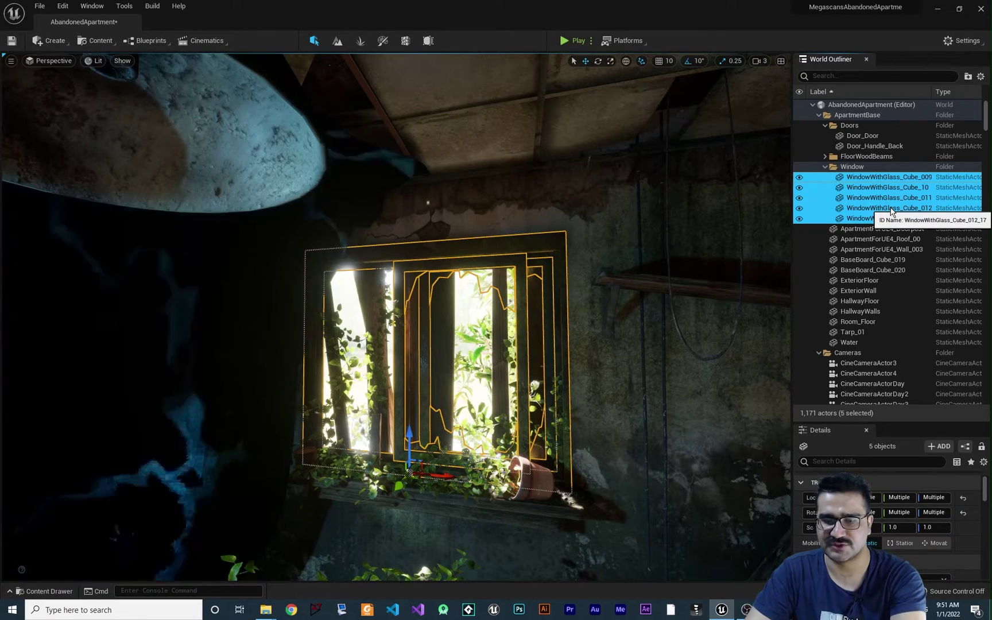
pyautogui.hotkey('ctrl', 'g')
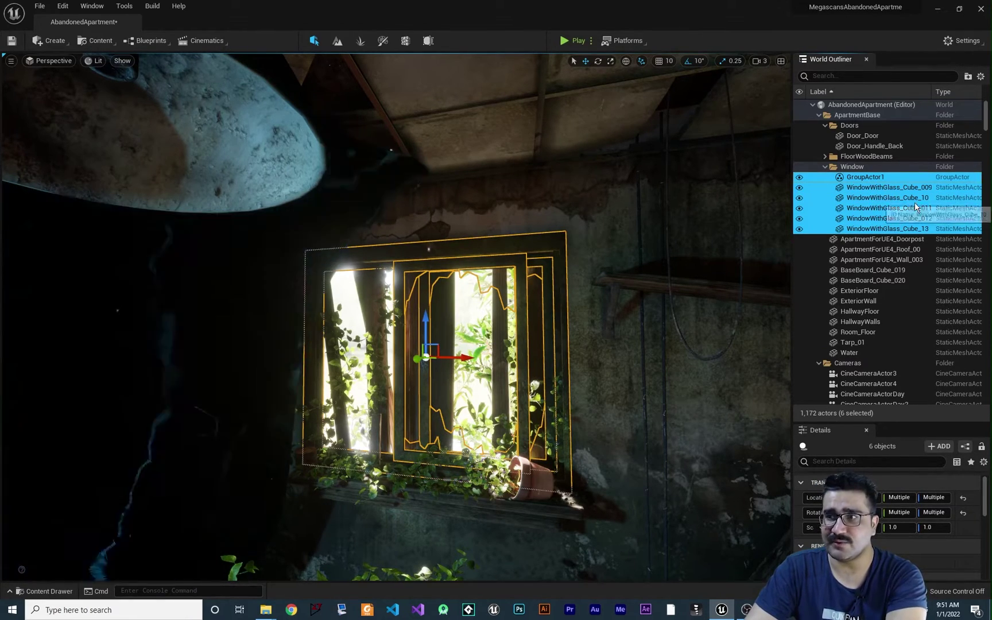
pyautogui.press('Escape')
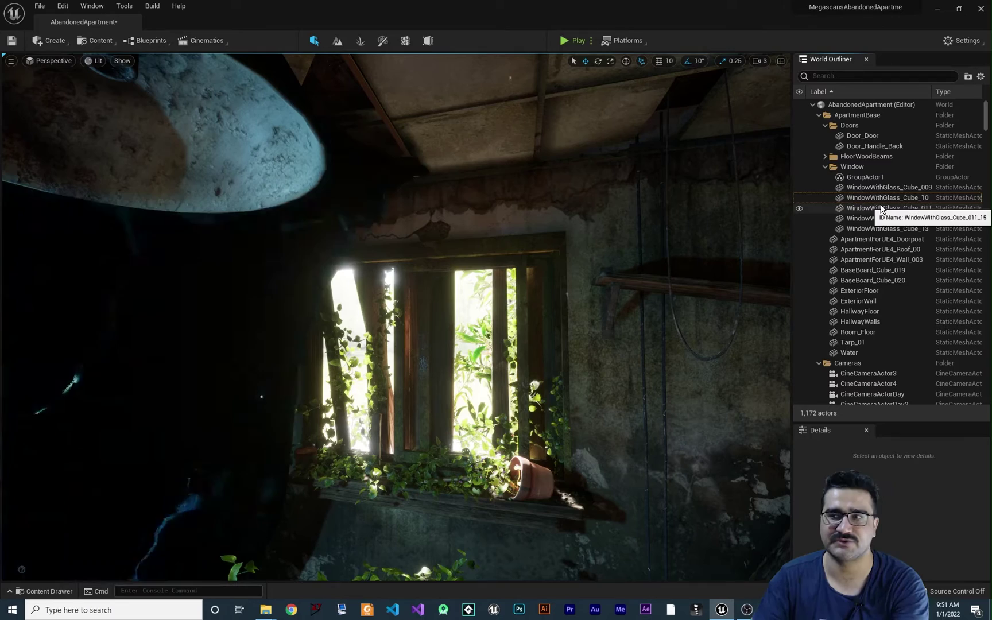
# Step: Unlock the selected window group via its Groups > Unlock action
pyautogui.hotkey('ctrl', 'z')
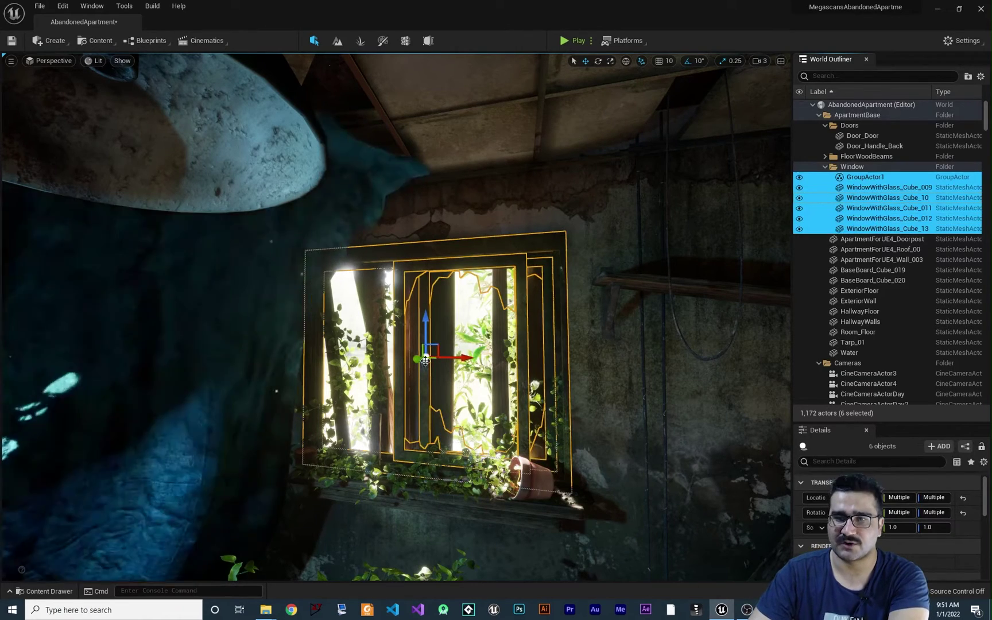
pyautogui.rightClick(433, 341)
pyautogui.hotkey('ctrl', 'z')
pyautogui.rightClick(434, 340)
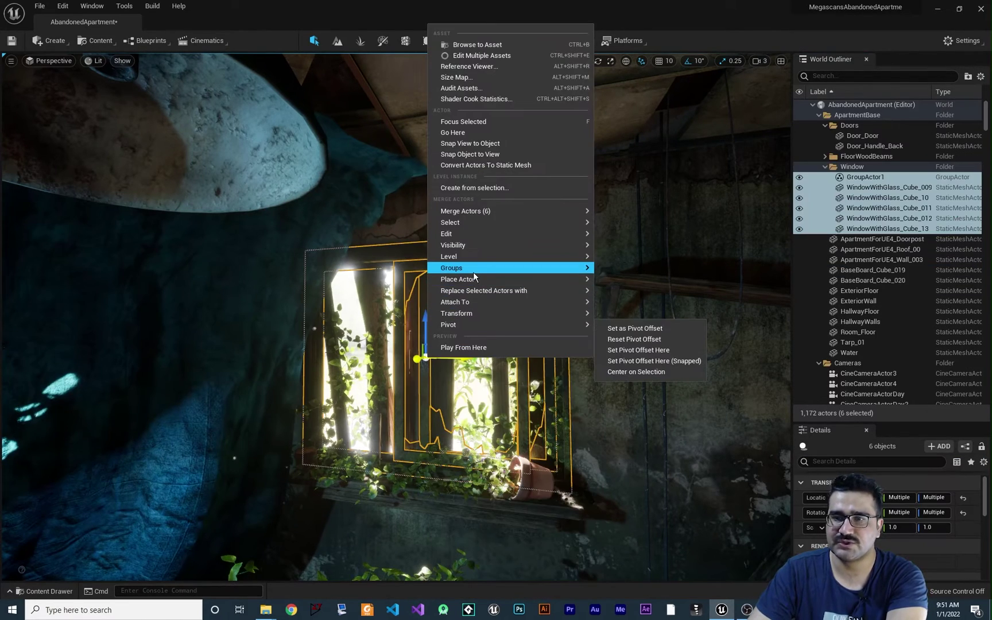
pyautogui.moveTo(473, 272)
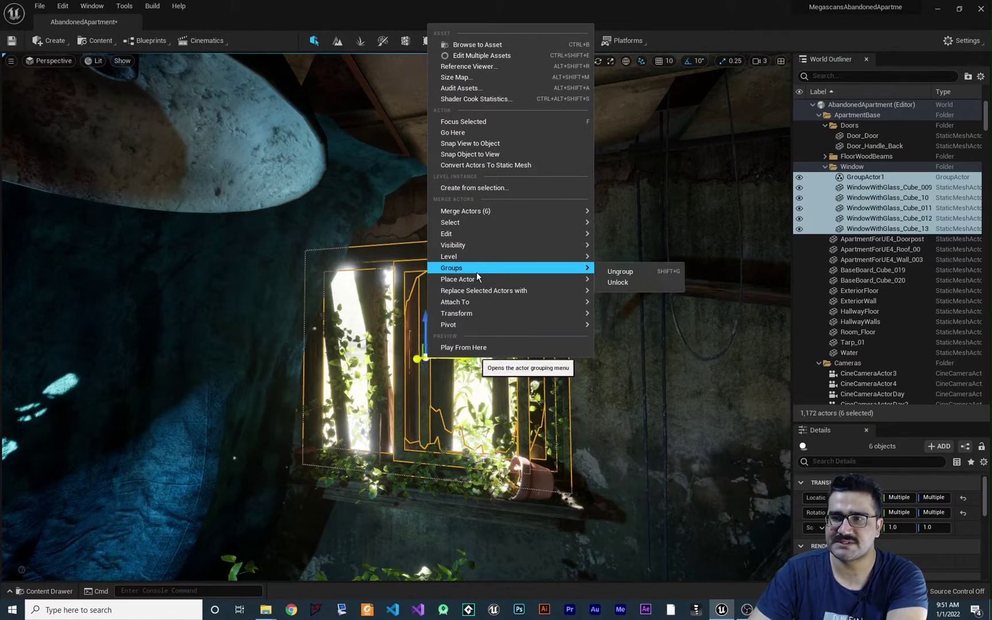
pyautogui.click(621, 283)
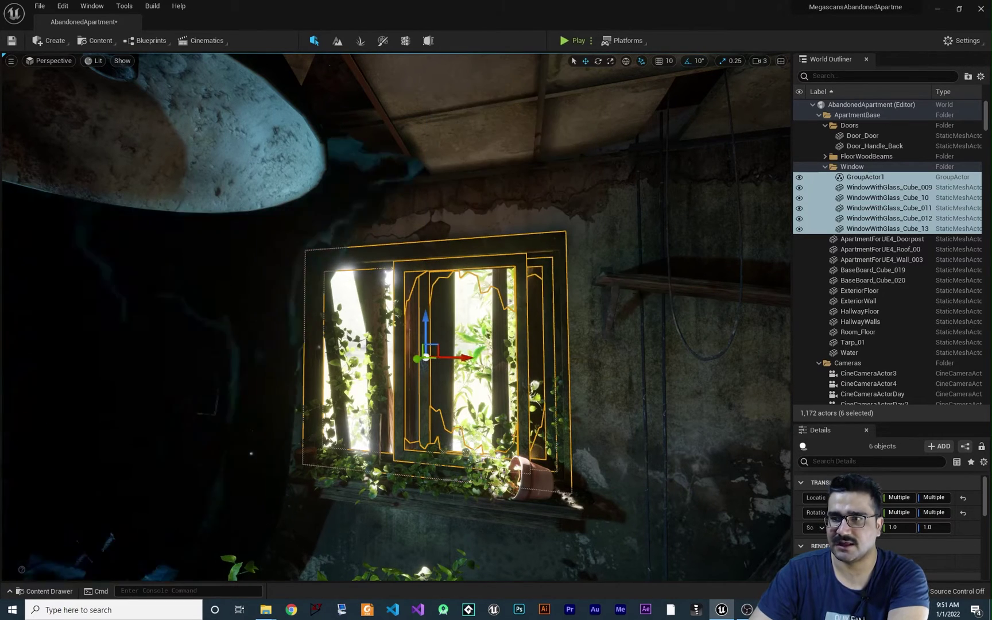
# Step: Slide the WindowWithGlass_Cube_012 pane right along X, then reselect the whole window group
pyautogui.click(871, 195)
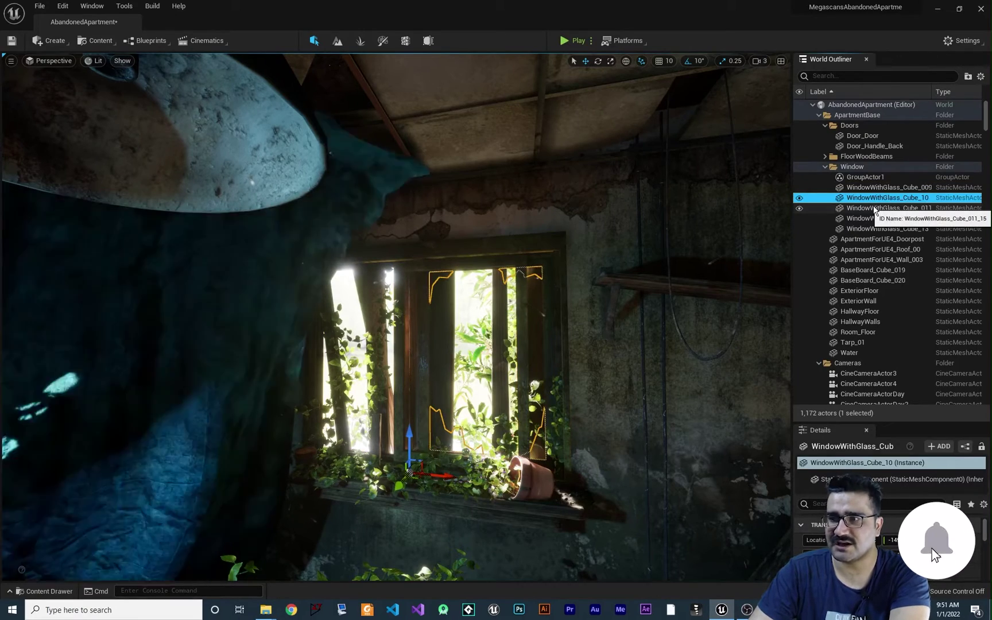
pyautogui.click(873, 208)
pyautogui.click(868, 219)
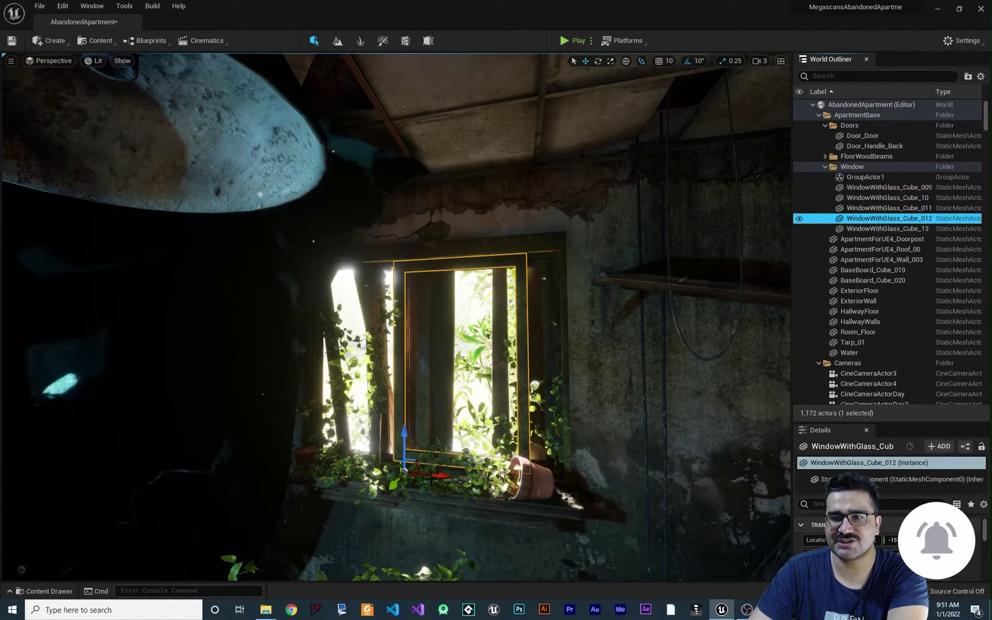
pyautogui.moveTo(437, 474); pyautogui.dragTo(500, 482)
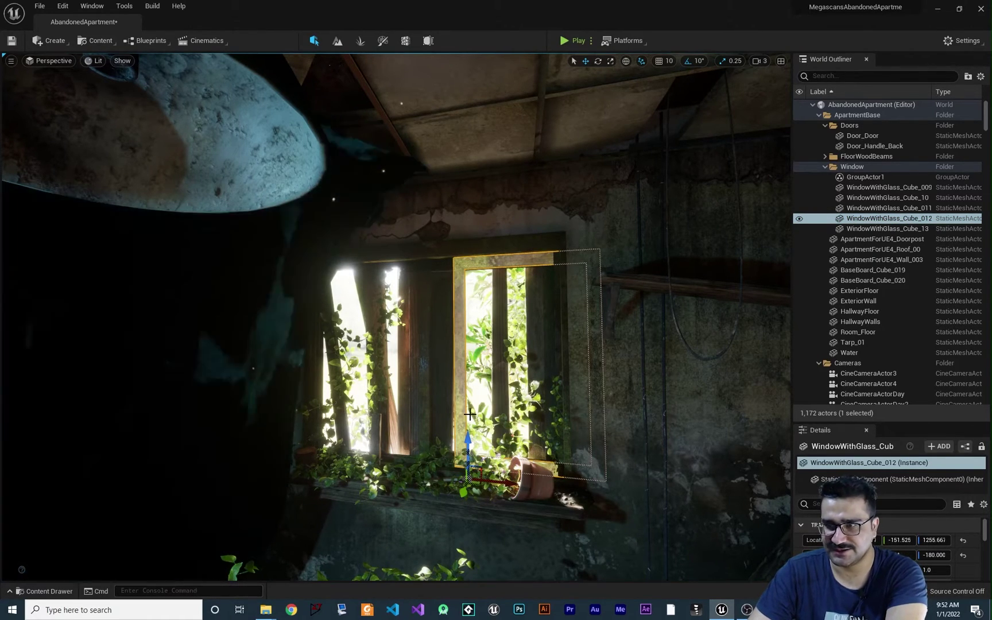
pyautogui.click(873, 188)
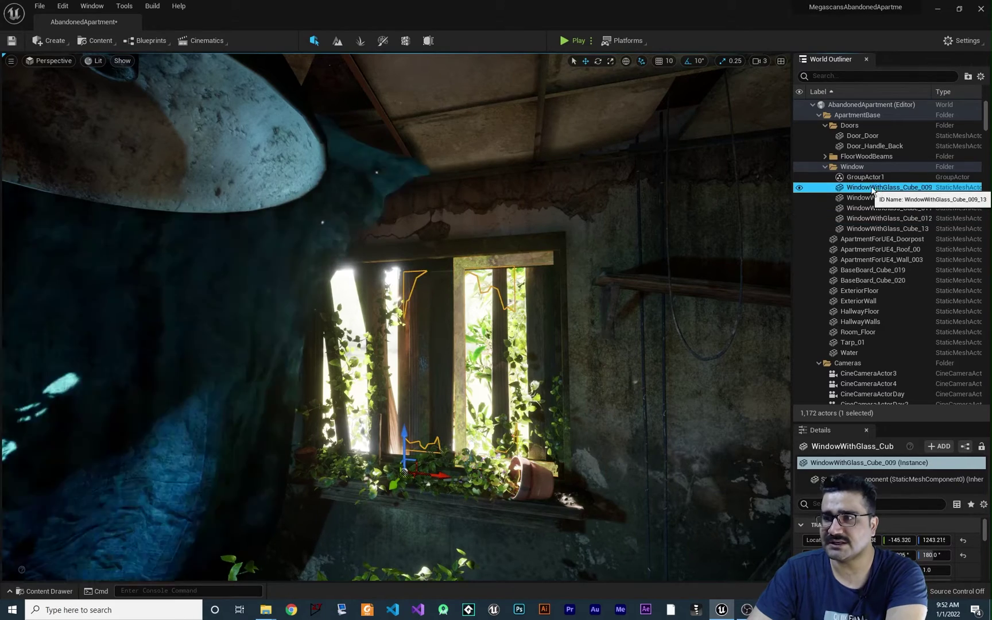
pyautogui.click(863, 178)
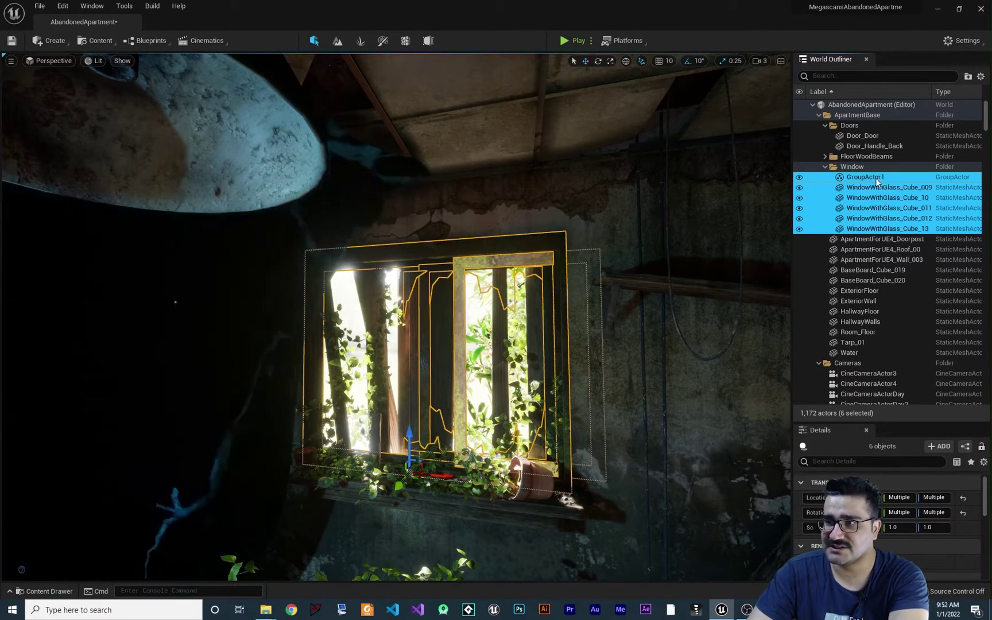
pyautogui.click(885, 209)
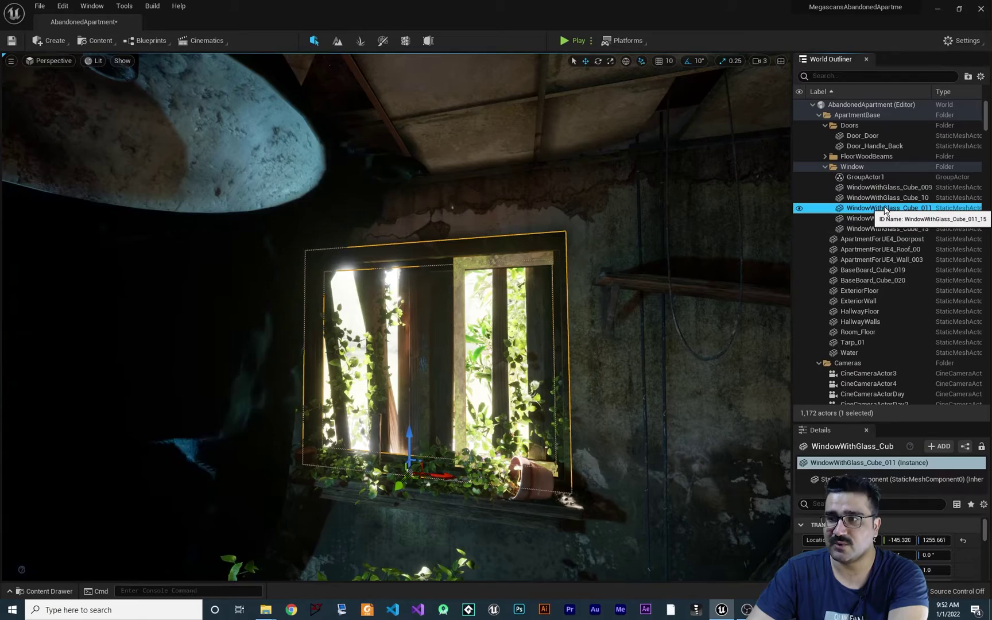
pyautogui.click(878, 189)
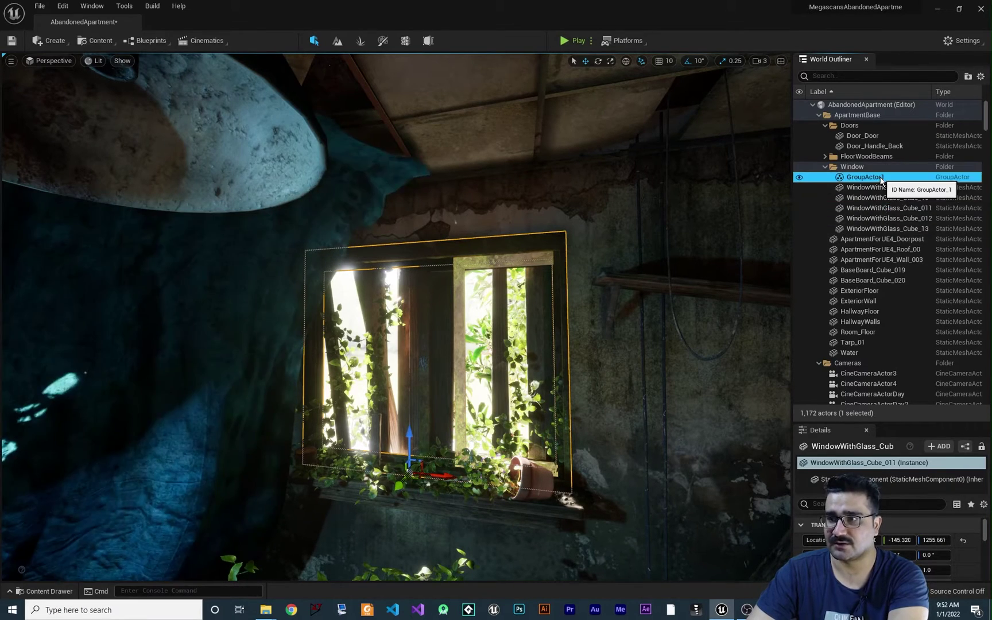
# Step: Lock the window meshes together via Groups > Lock and reselect the locked group
pyautogui.rightClick(870, 197)
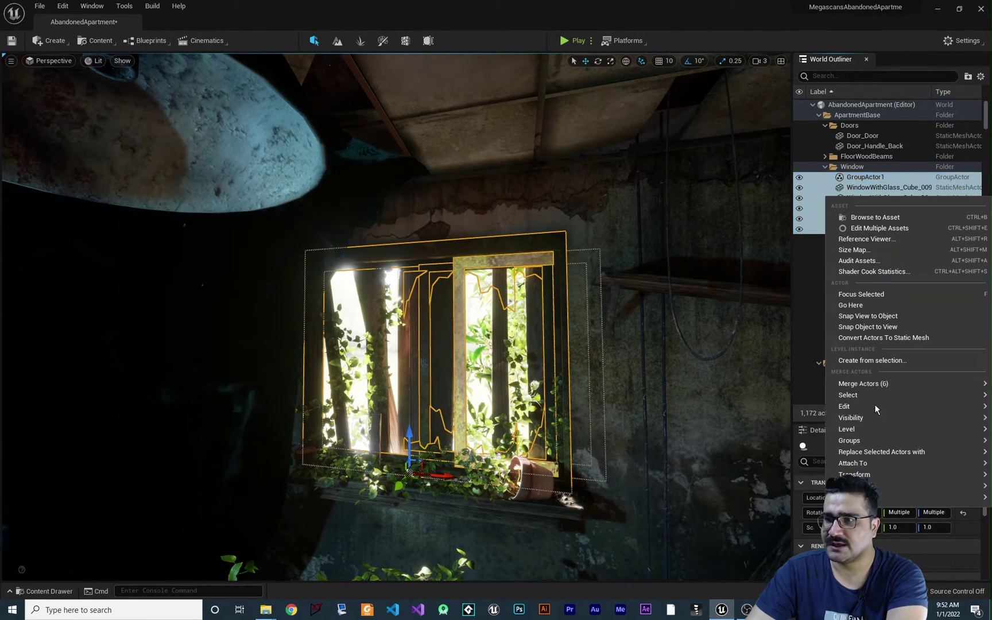
pyautogui.moveTo(886, 443)
pyautogui.click(767, 466)
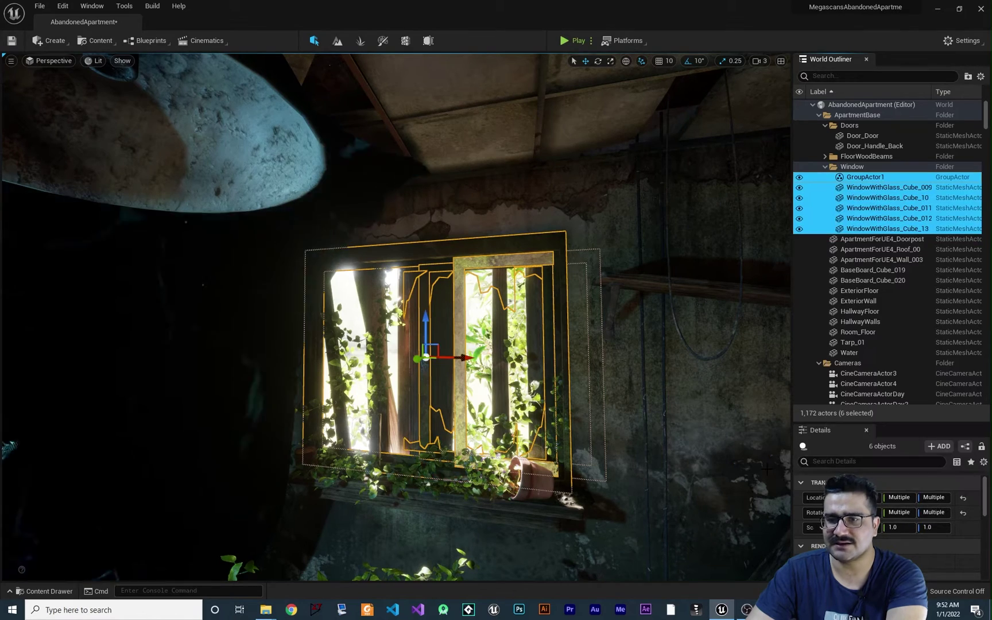
pyautogui.press('Escape')
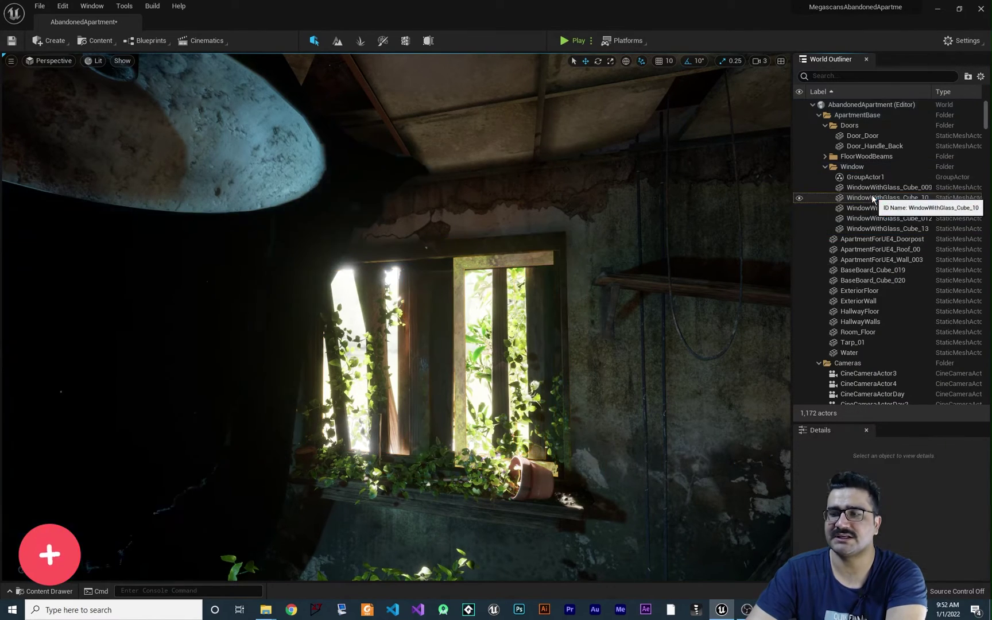
pyautogui.click(868, 177)
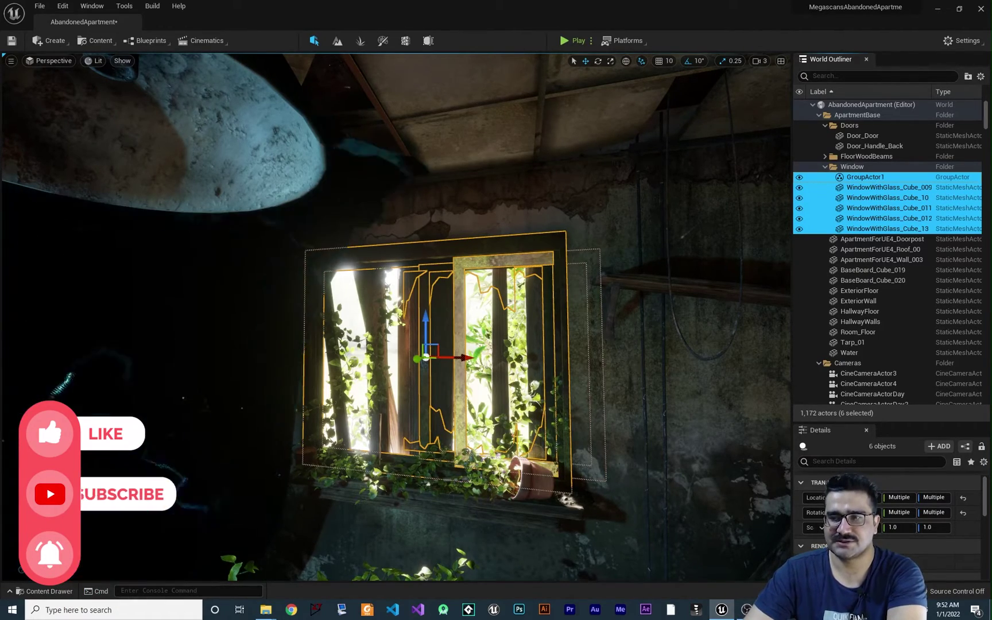
# Step: Reframe the view on the window and step the selection down the actor list
pyautogui.moveTo(635, 372); pyautogui.dragTo(635, 367, button='right')
pyautogui.press('Escape')
pyautogui.hotkey('ctrl', 'z')
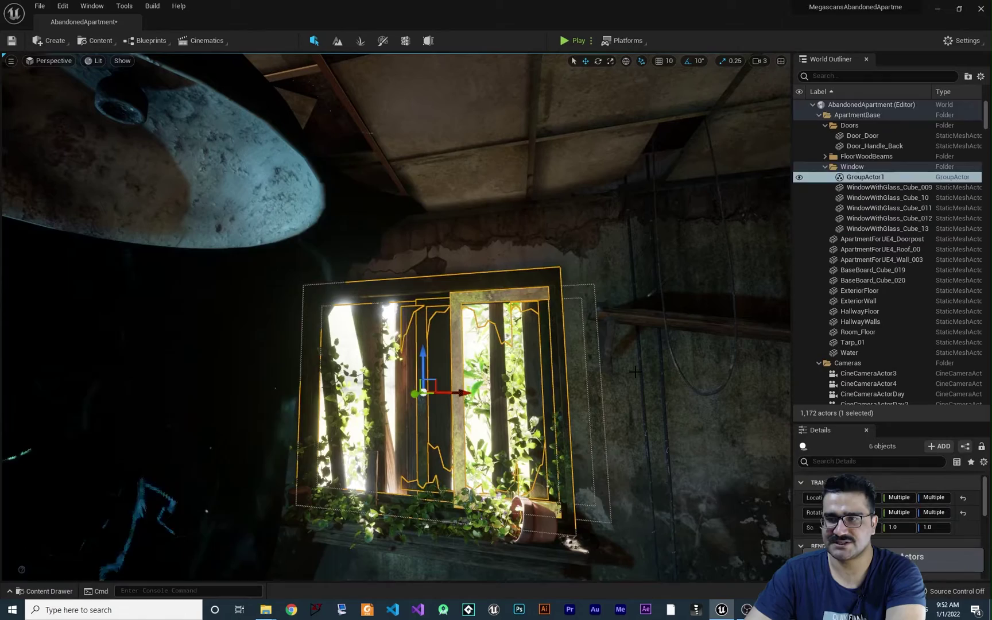
pyautogui.hotkey('ctrl', 'z')
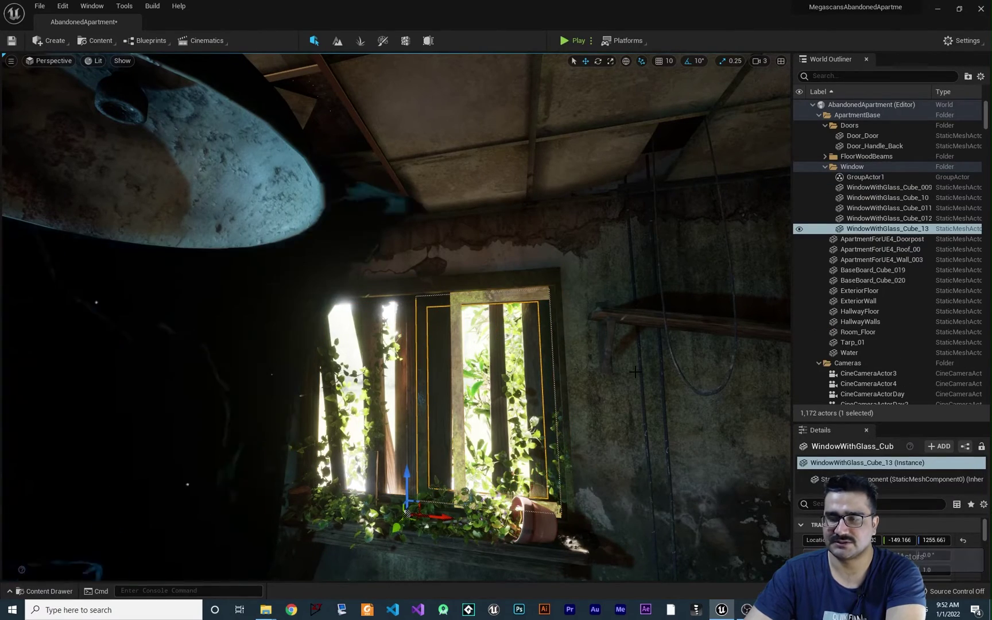
# Step: Select tltsddxfa_LOD10, scroll the Outliner to the top and collapse the Window folder
pyautogui.hotkey('ctrl', 'z')
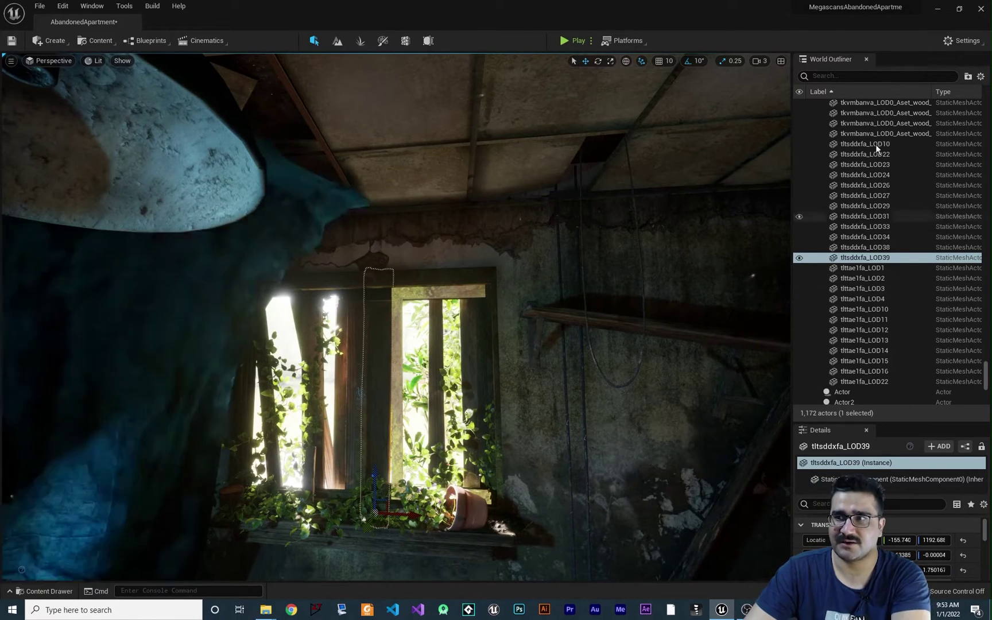
pyautogui.click(879, 145)
pyautogui.scroll(5, 864, 164)
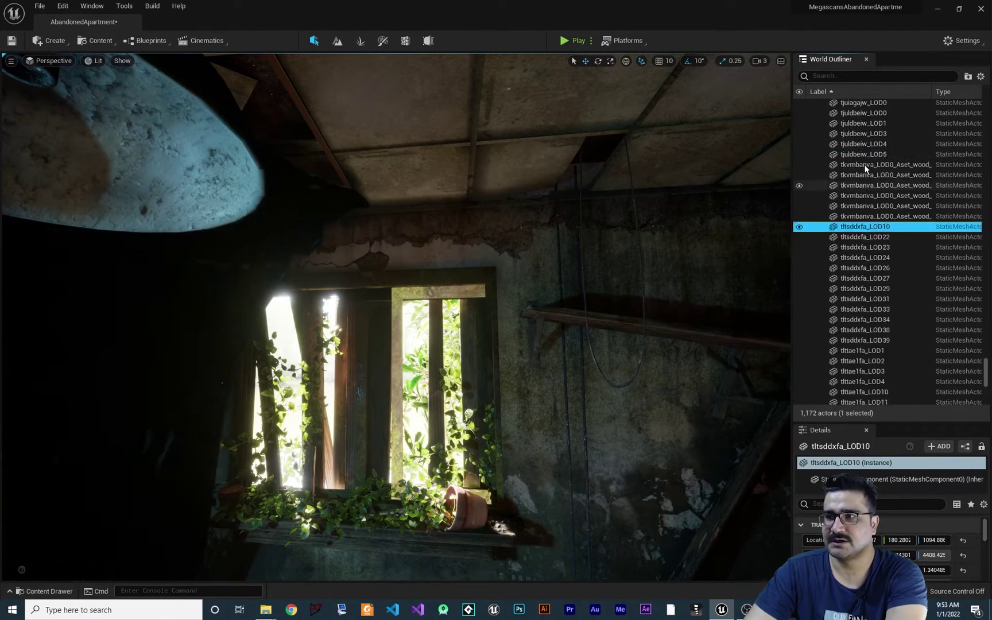
pyautogui.scroll(15, 953, 276)
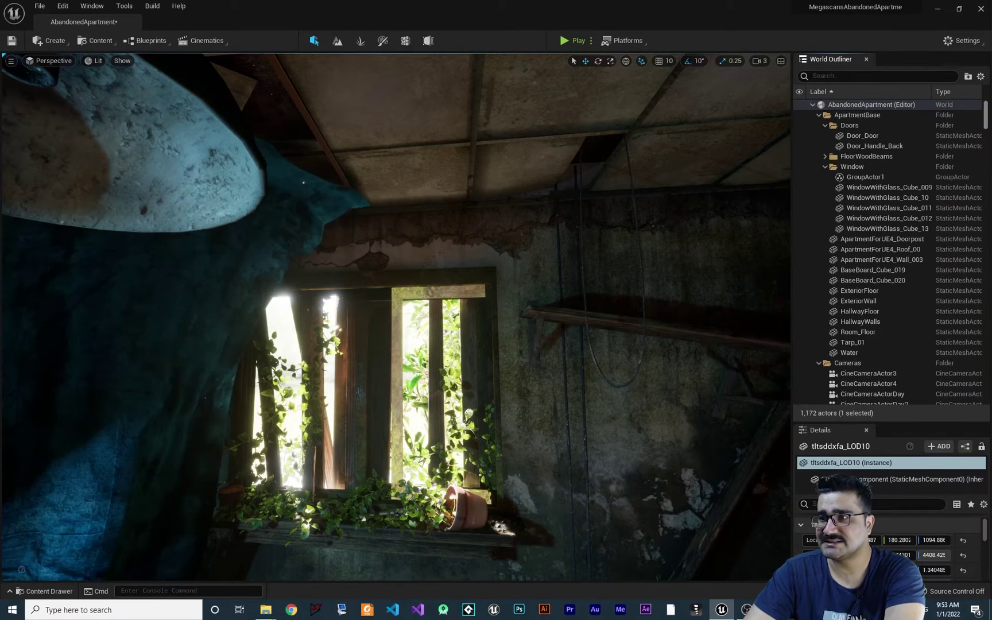
pyautogui.click(825, 167)
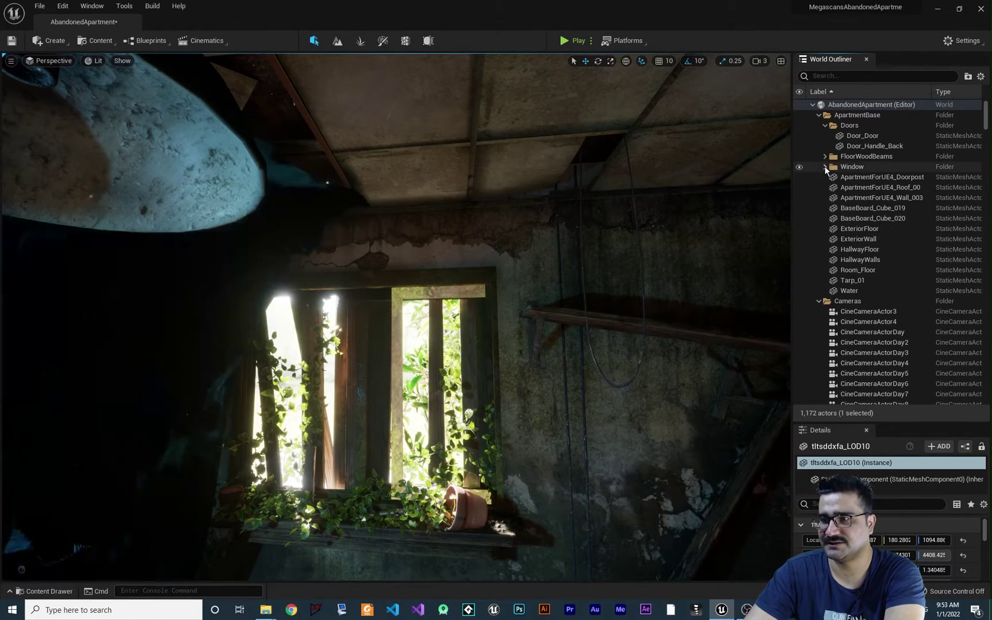
# Step: Focus the view on the doorpost, BaseBoard_Cube_020 and BaseBoard_Cube_019, then select Cube_020
pyautogui.doubleClick(866, 178)
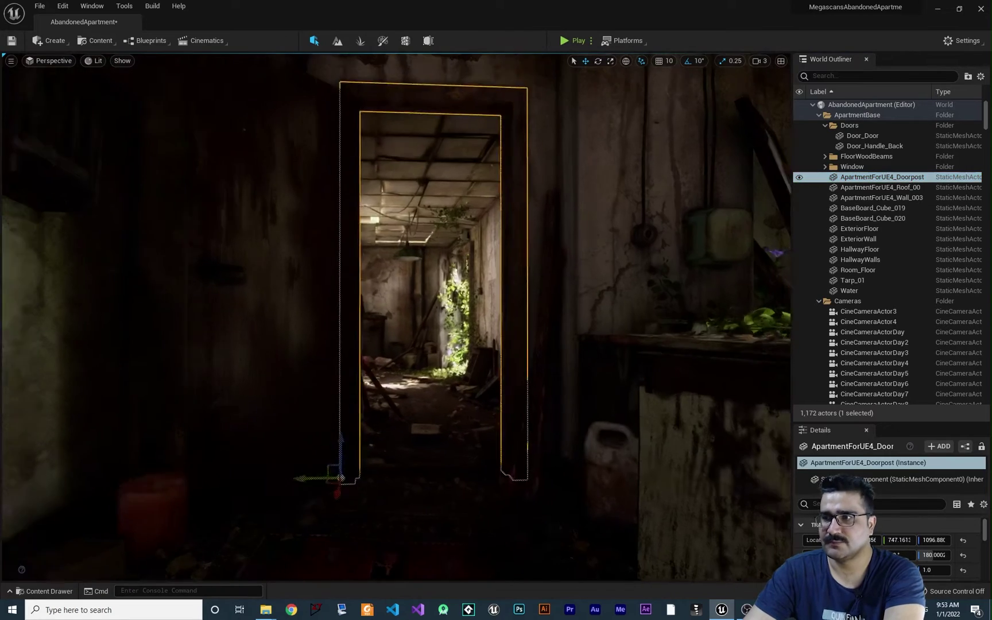
pyautogui.doubleClick(884, 218)
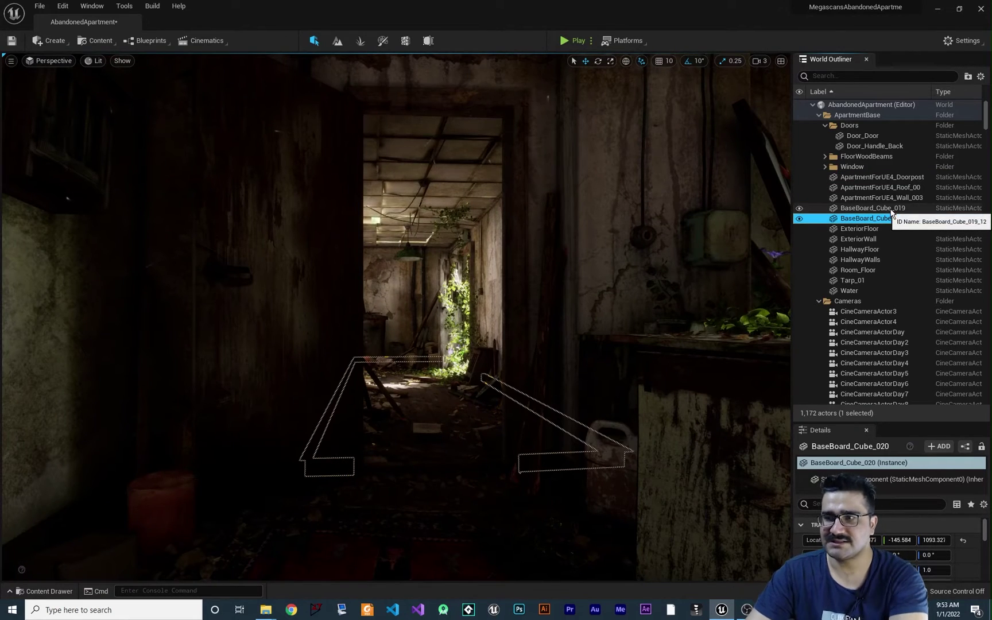
pyautogui.doubleClick(887, 209)
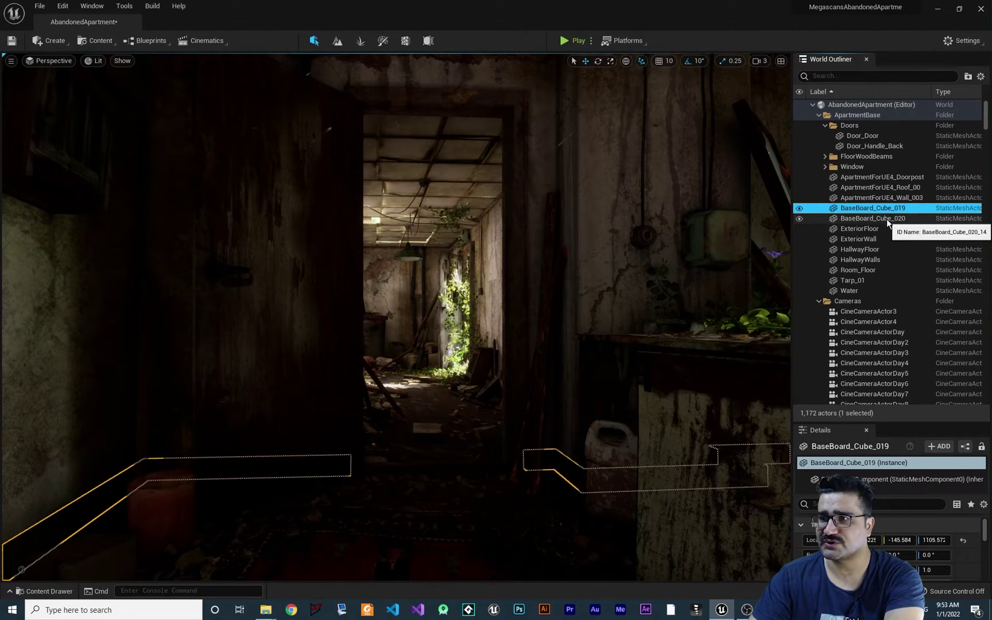
pyautogui.click(886, 220)
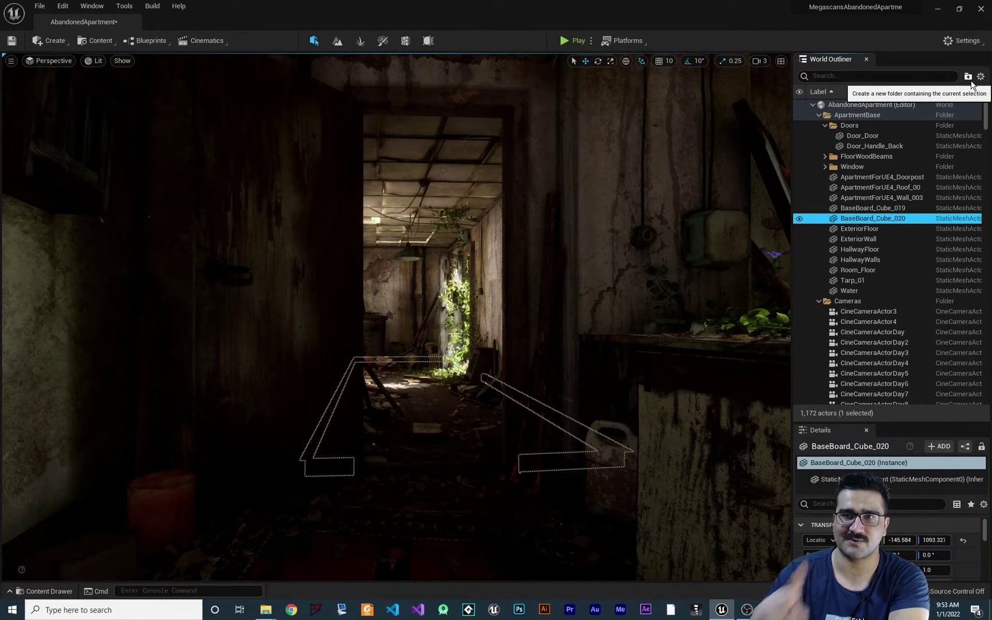
# Step: Move BaseBoard_Cube_019 and BaseBoard_Cube_020 into a new folder named 'baseboard' and collapse it
pyautogui.keyDown('ctrl'); pyautogui.click(912, 213); pyautogui.keyUp('ctrl')
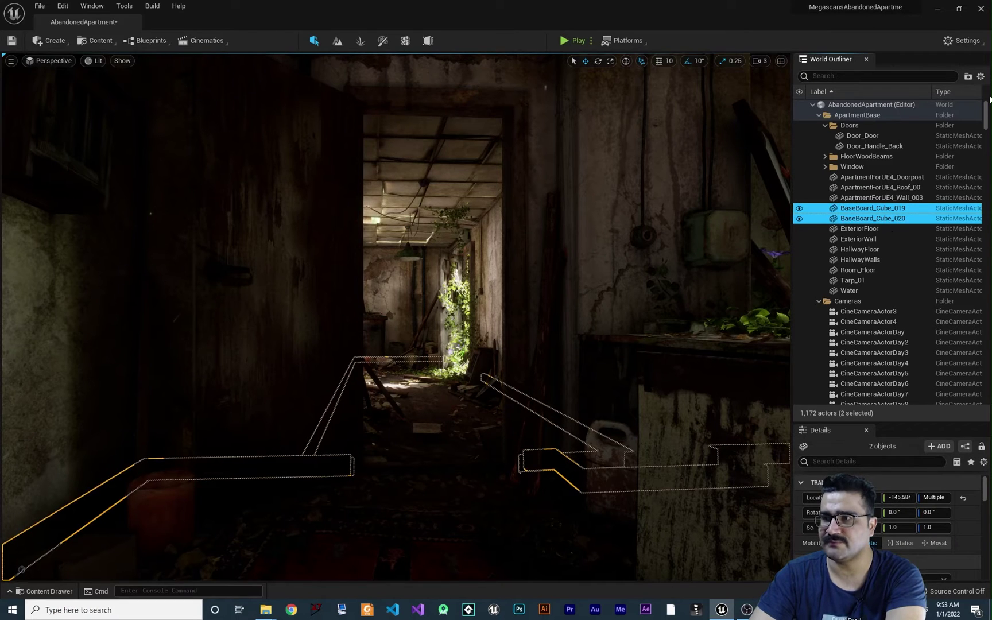
pyautogui.click(968, 77)
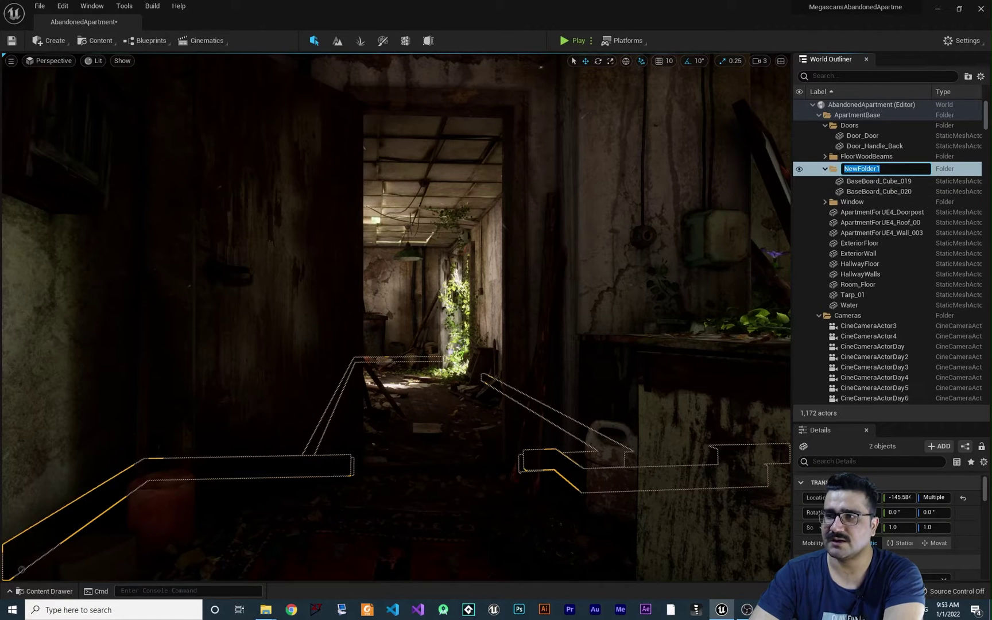
pyautogui.write('b')
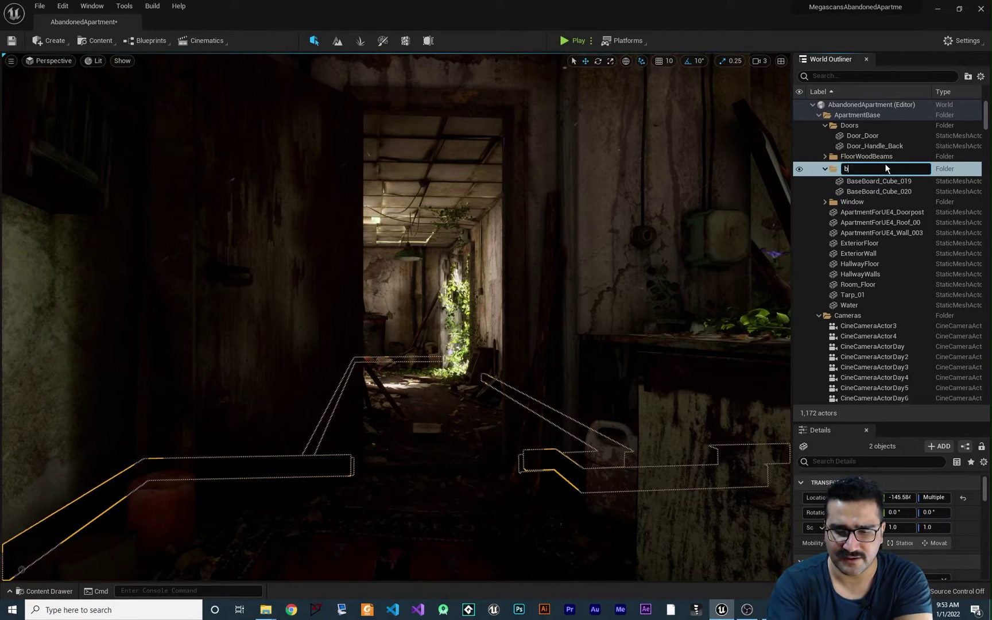
pyautogui.write('ase')
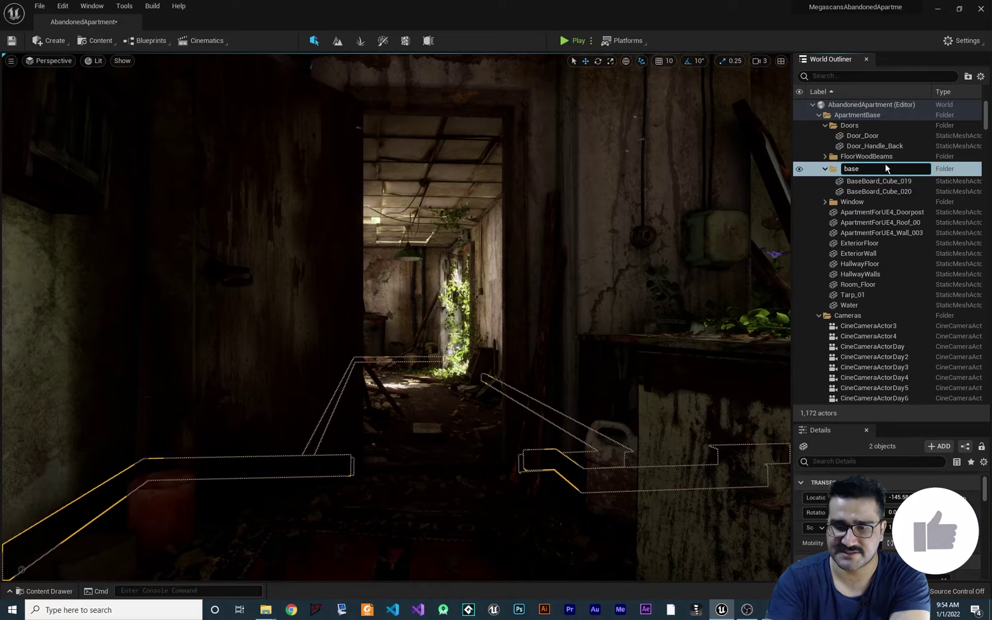
pyautogui.write('board')
pyautogui.press('Return')
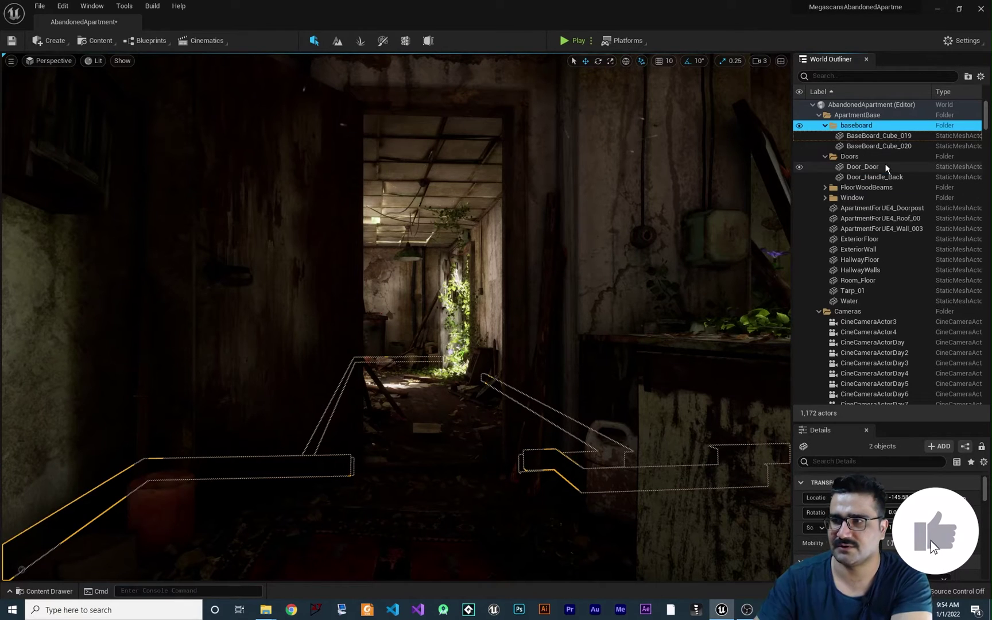
pyautogui.click(826, 126)
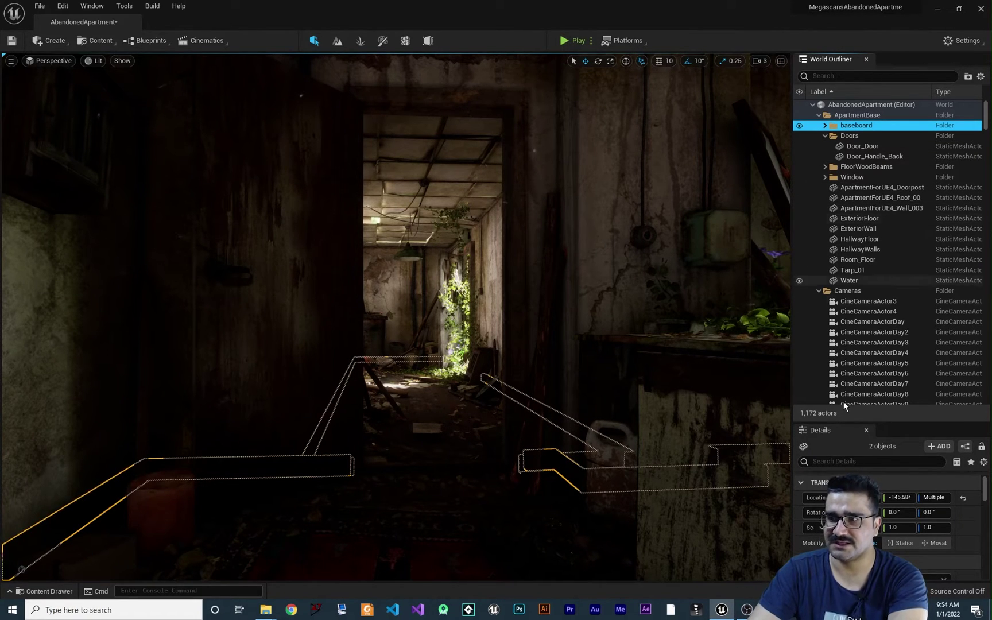
# Step: Enlarge the Details panel, select Door_Door alone, and scroll down to its Physics settings
pyautogui.moveTo(878, 423); pyautogui.dragTo(880, 200)
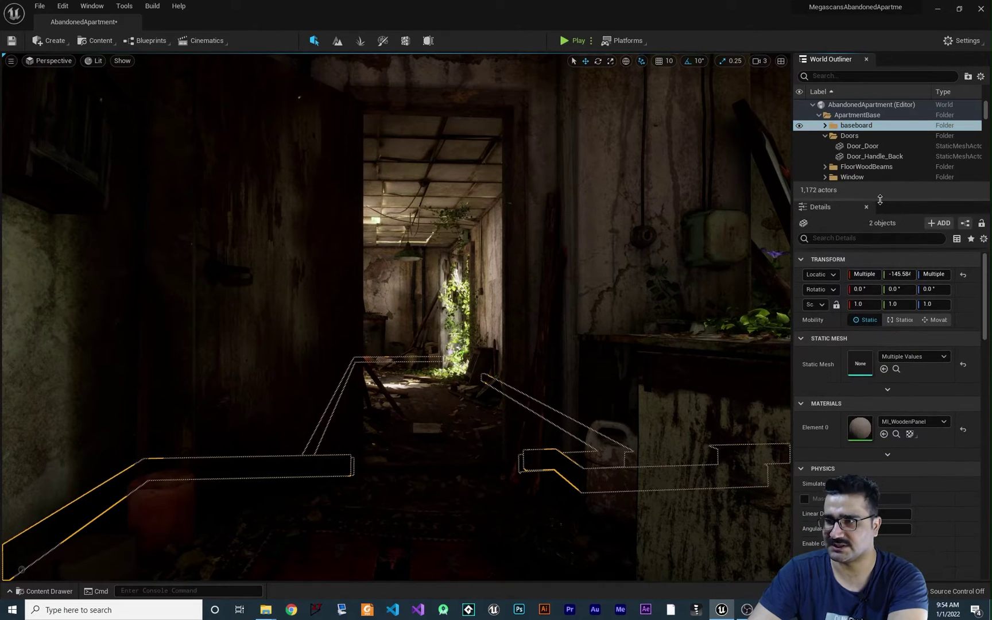
pyautogui.click(864, 147)
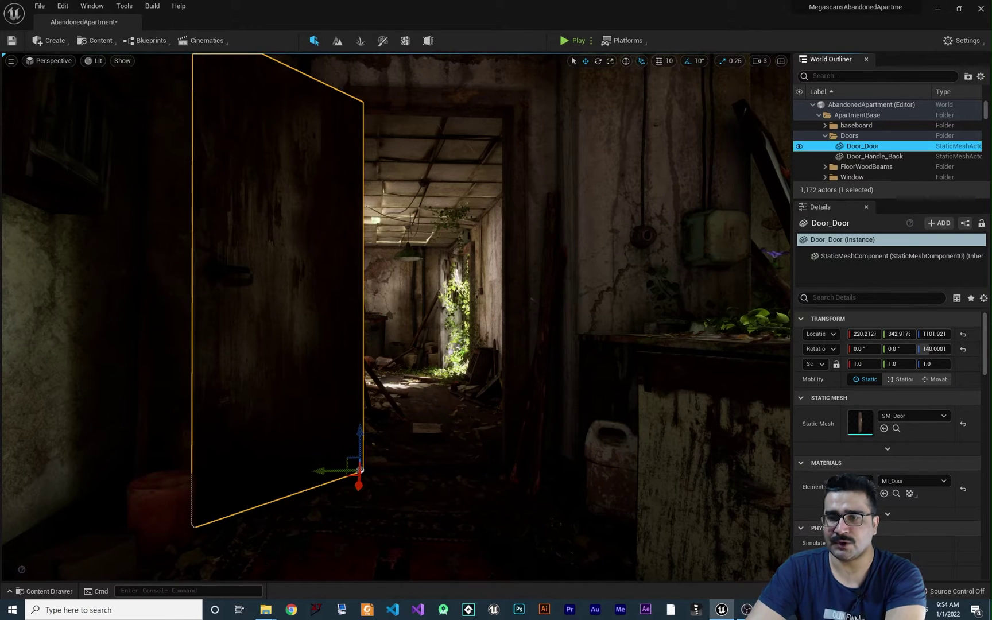
pyautogui.keyDown('ctrl'); pyautogui.click(861, 157); pyautogui.keyUp('ctrl')
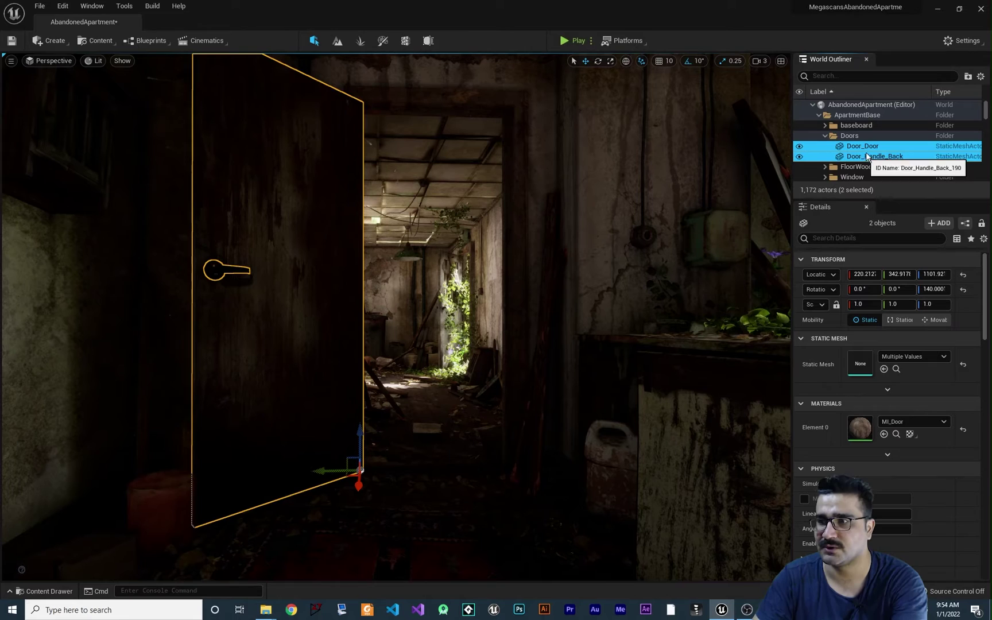
pyautogui.scroll(-1, 915, 469)
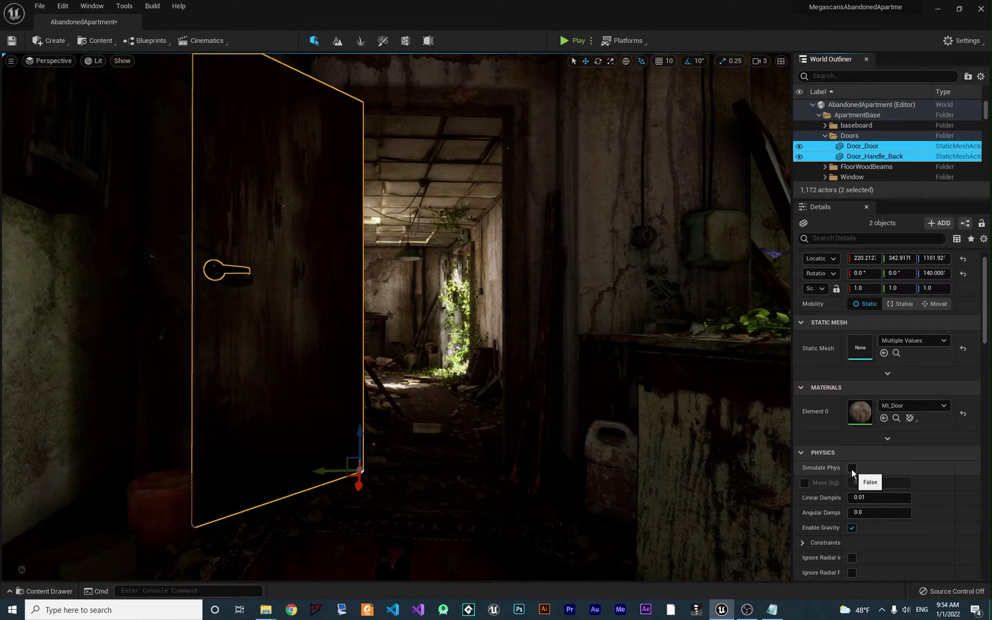
pyautogui.click(869, 145)
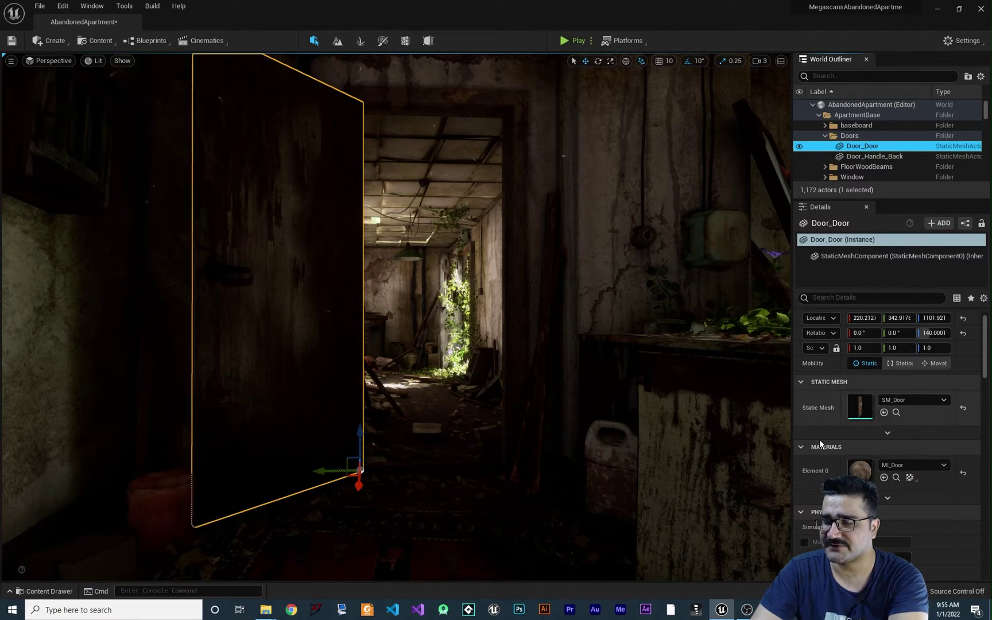
pyautogui.scroll(-1, 827, 427)
pyautogui.scroll(-4, 827, 426)
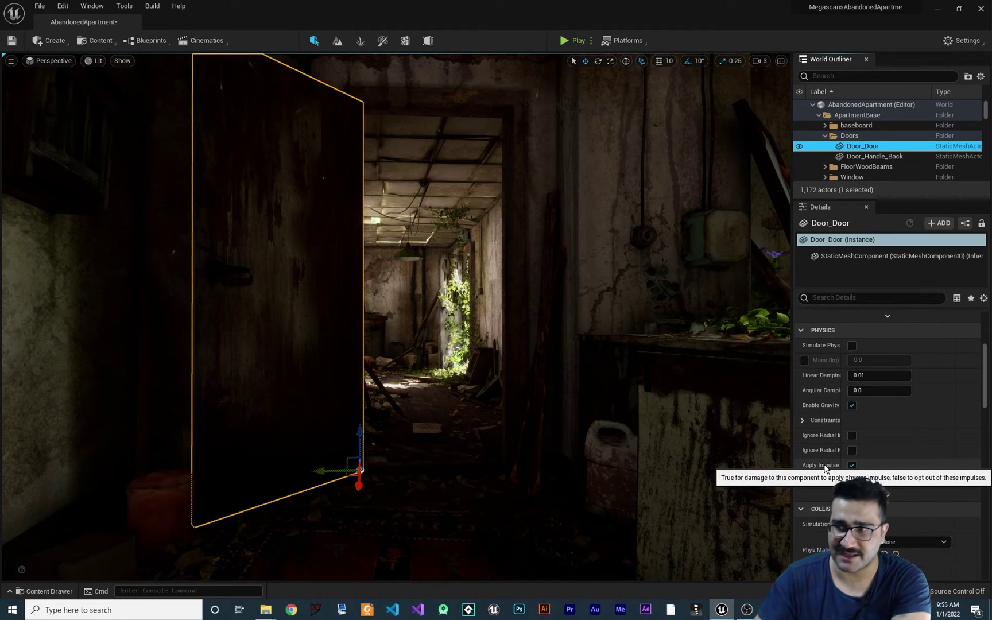
# Step: Collapse all of Door_Door's Details categories, then expand and re-collapse Physics
pyautogui.click(985, 300)
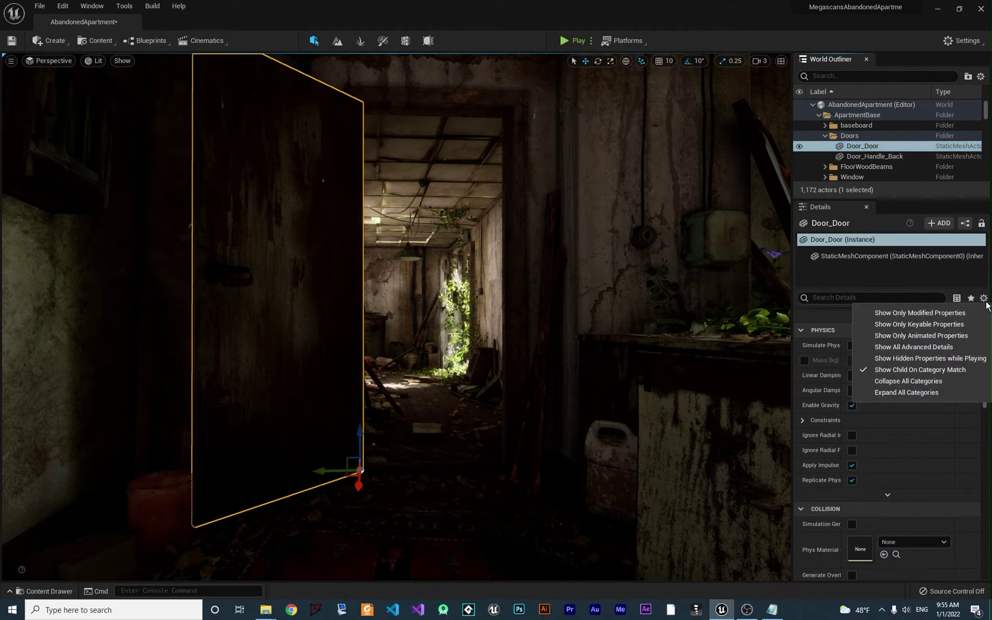
pyautogui.click(926, 380)
pyautogui.scroll(2, 914, 413)
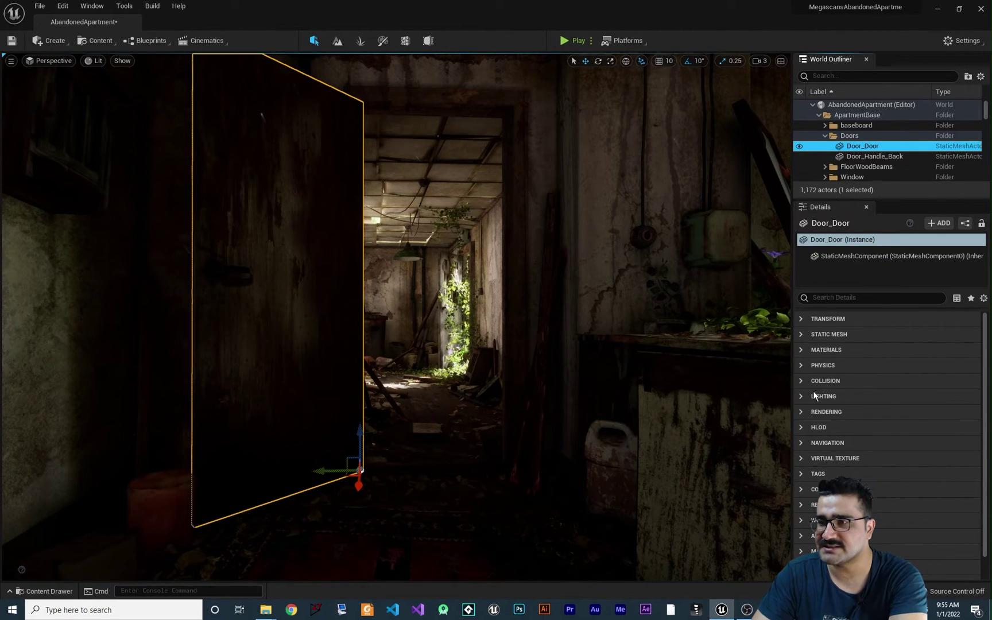
pyautogui.click(800, 365)
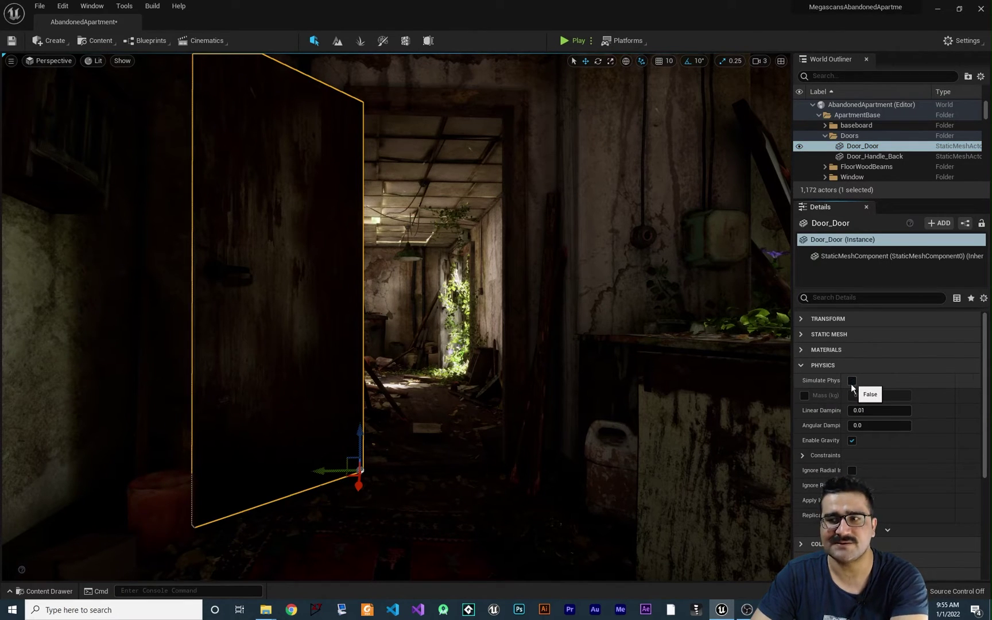
pyautogui.click(802, 365)
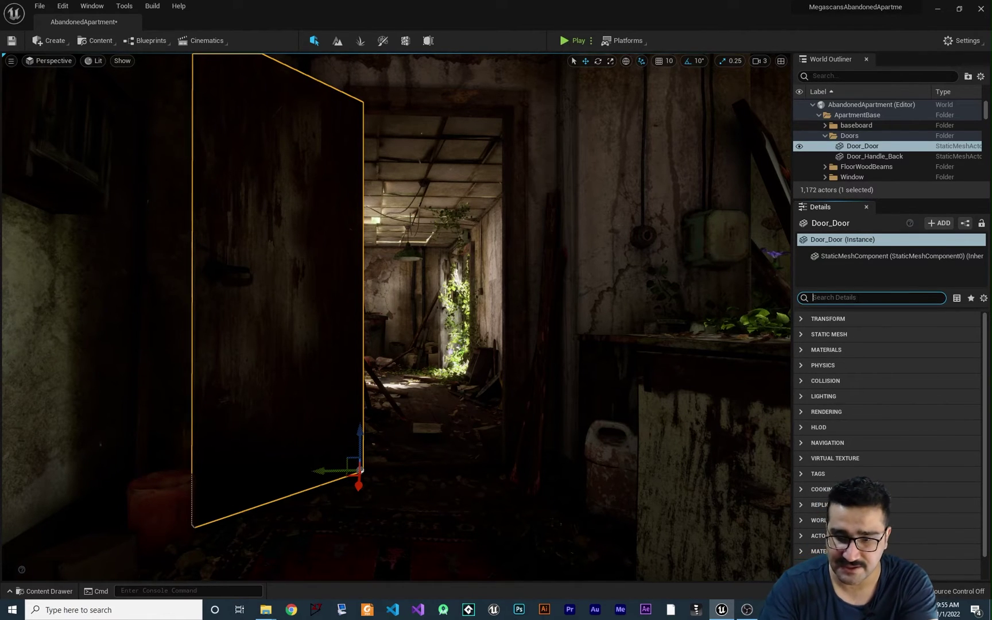
pyautogui.click(861, 298)
pyautogui.write('phys')
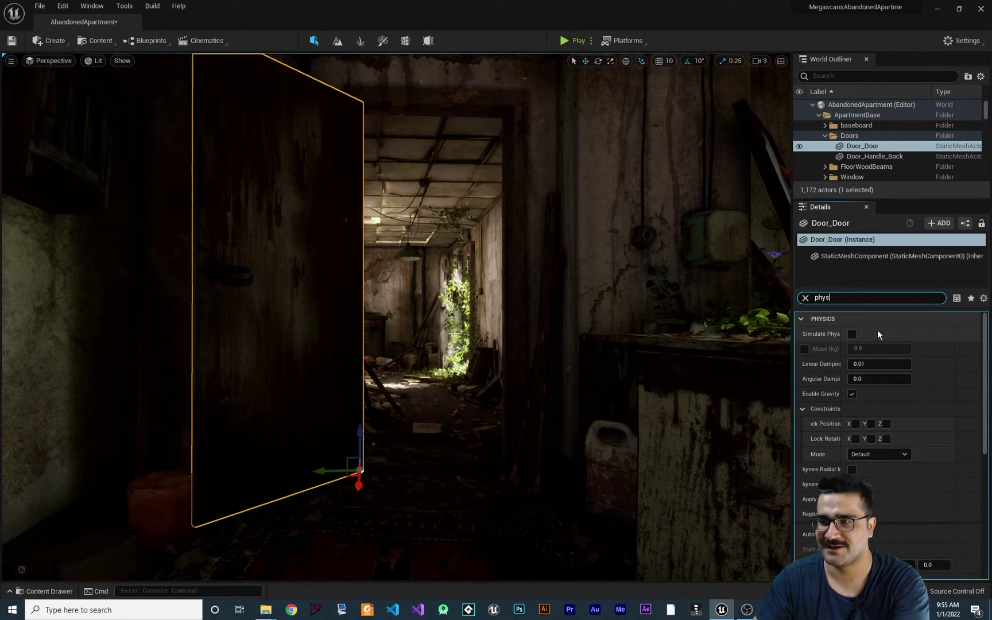
pyautogui.click(804, 299)
pyautogui.click(983, 298)
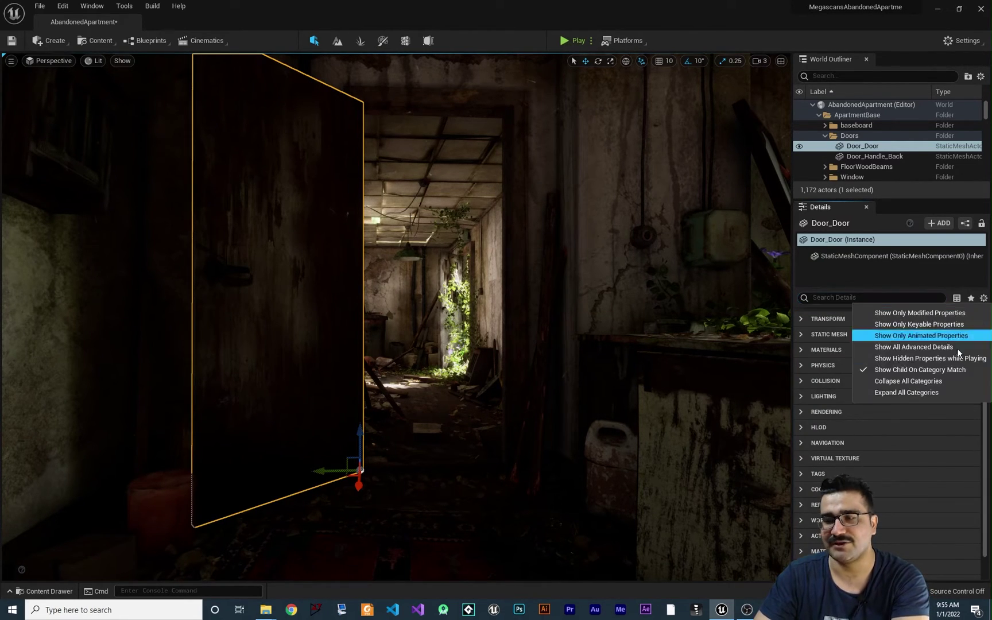
pyautogui.click(939, 383)
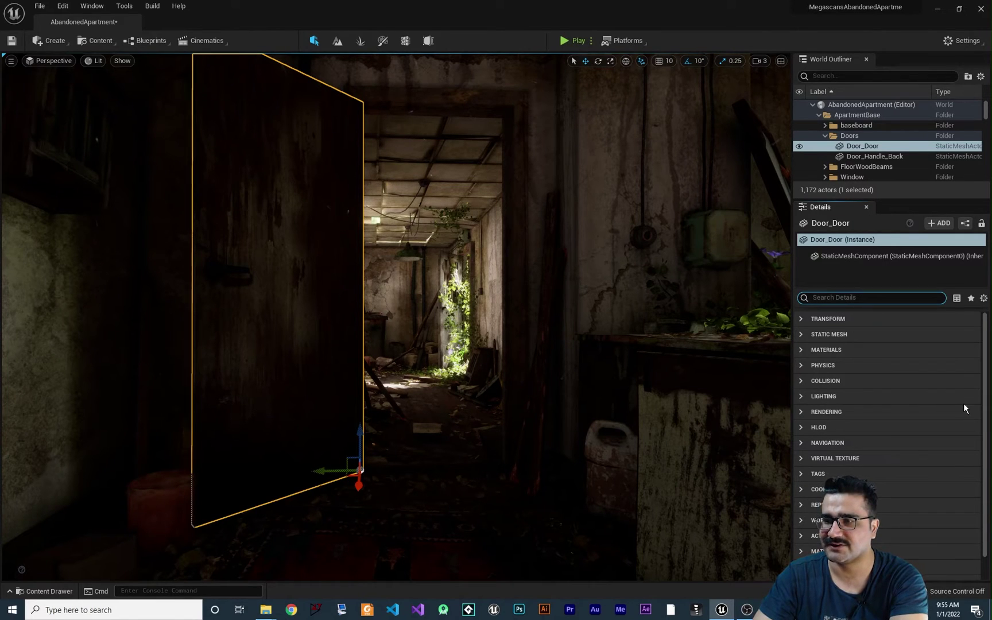
pyautogui.click(800, 367)
pyautogui.click(852, 381)
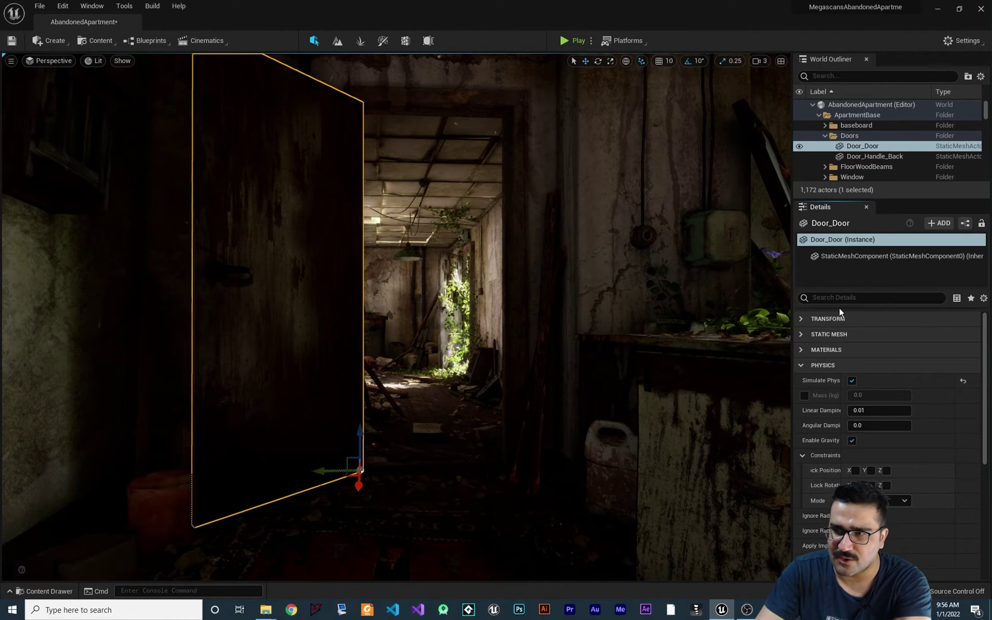
pyautogui.click(853, 380)
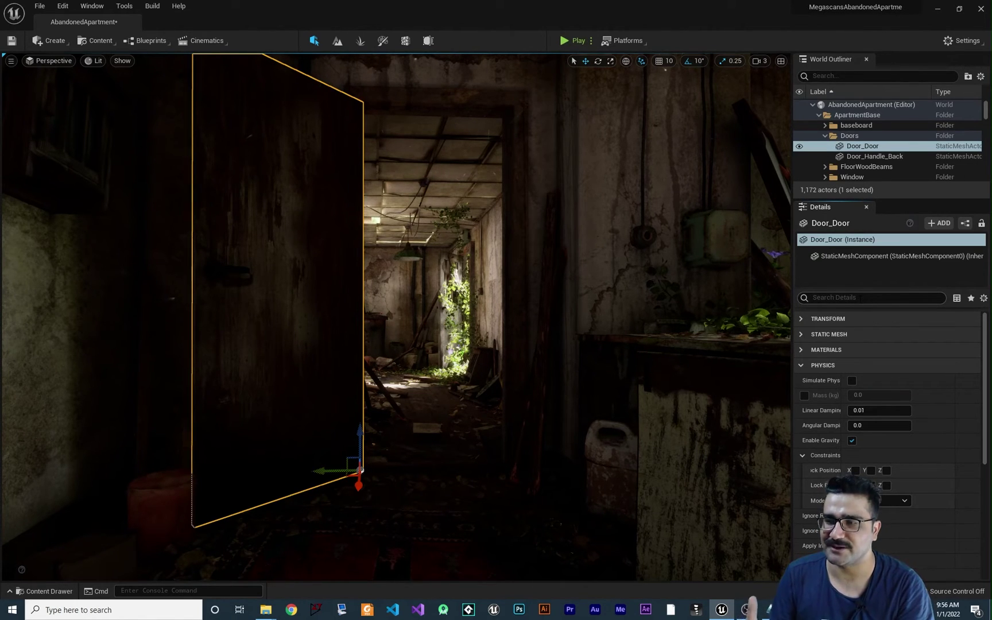
pyautogui.click(802, 365)
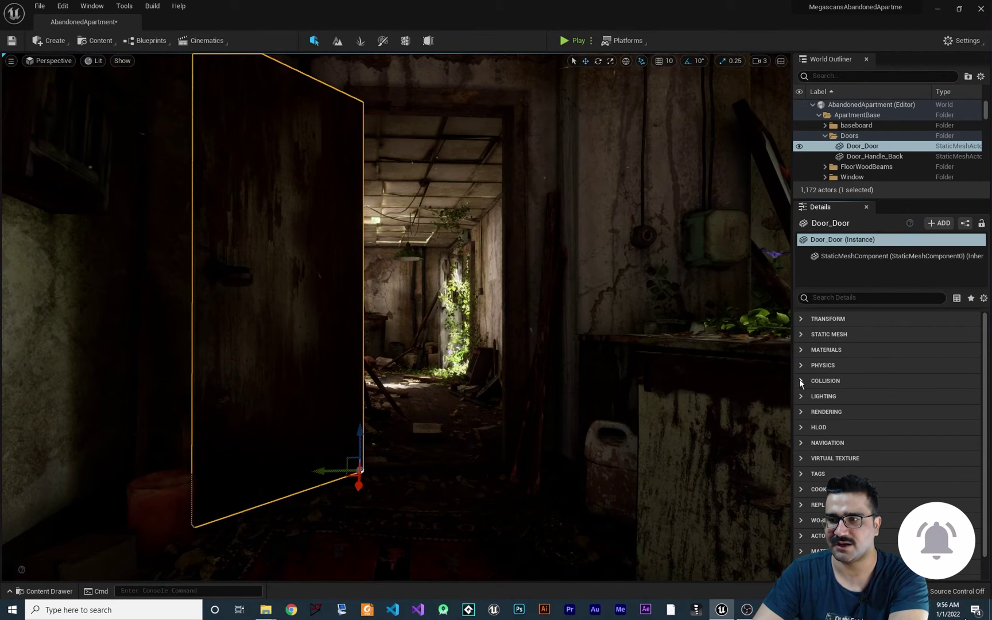
pyautogui.click(800, 381)
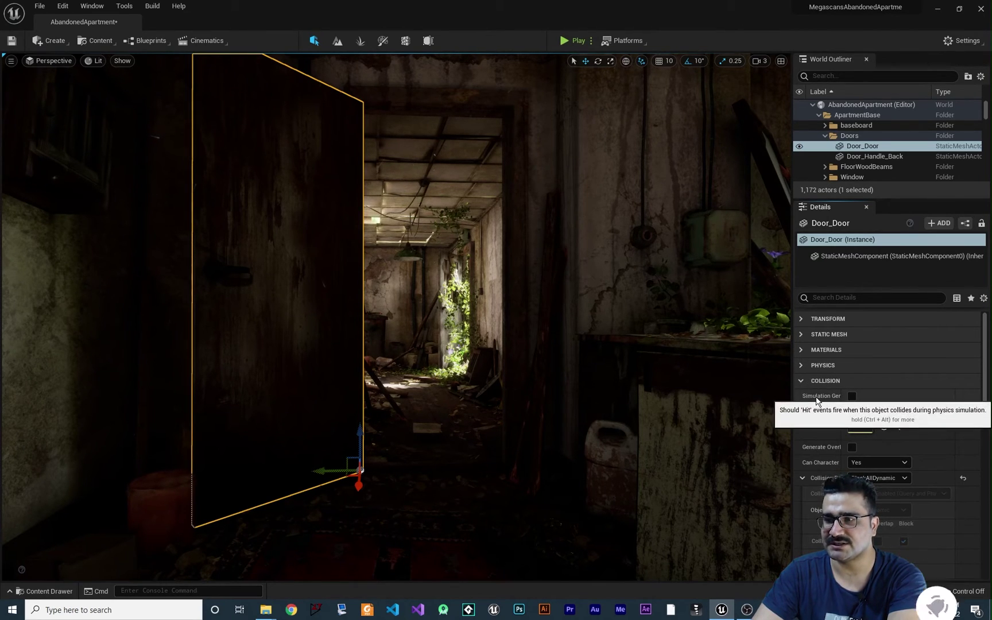
pyautogui.click(801, 381)
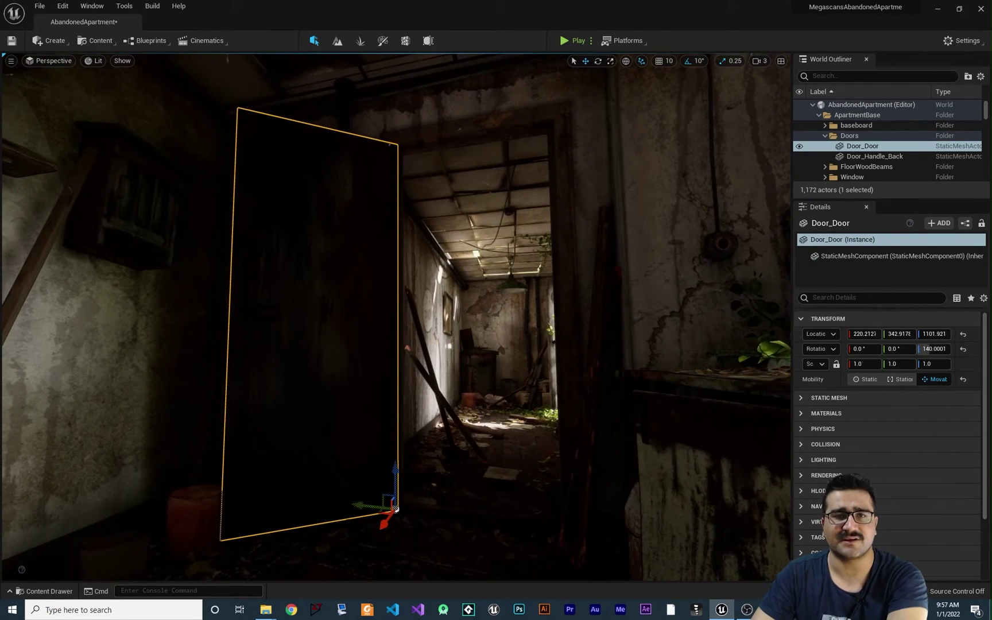
# Step: Set Door_Door's Y scale to 2, frame it against the corridor, then restore 1.0
pyautogui.click(866, 148)
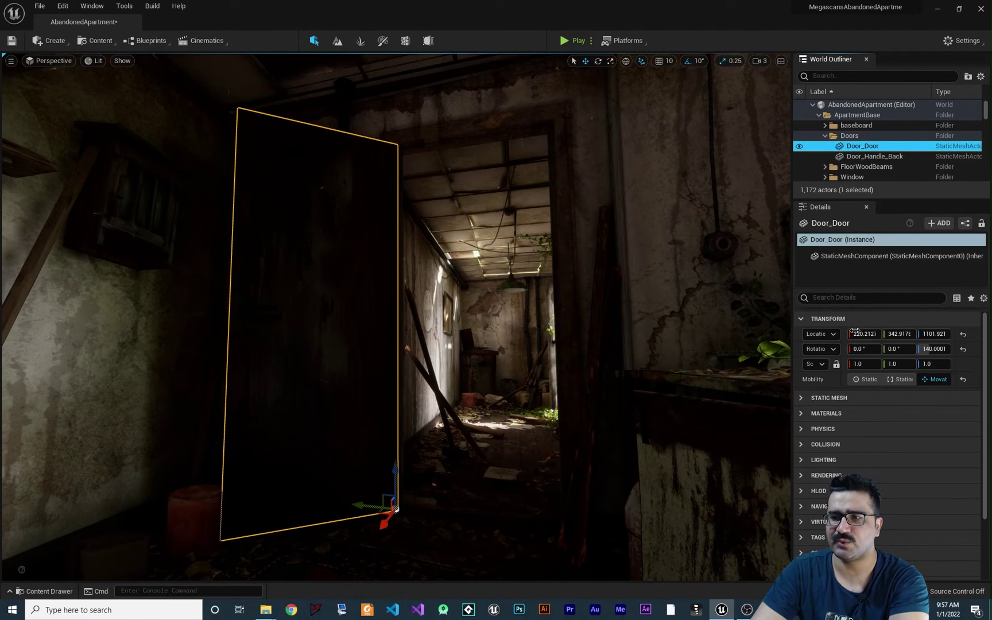
pyautogui.click(896, 365)
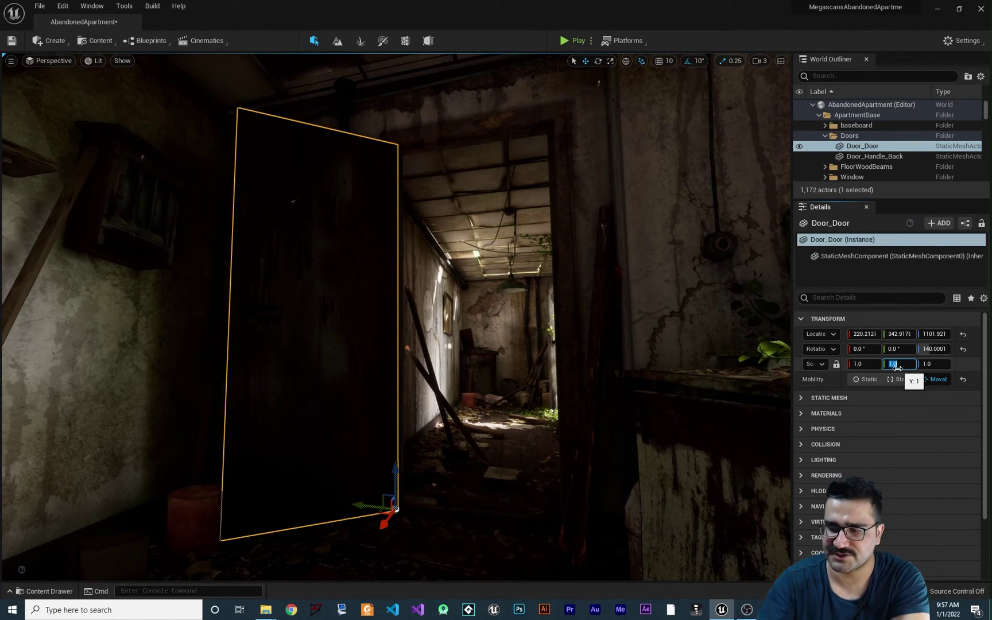
pyautogui.write('2')
pyautogui.press('Return')
pyautogui.press('f')
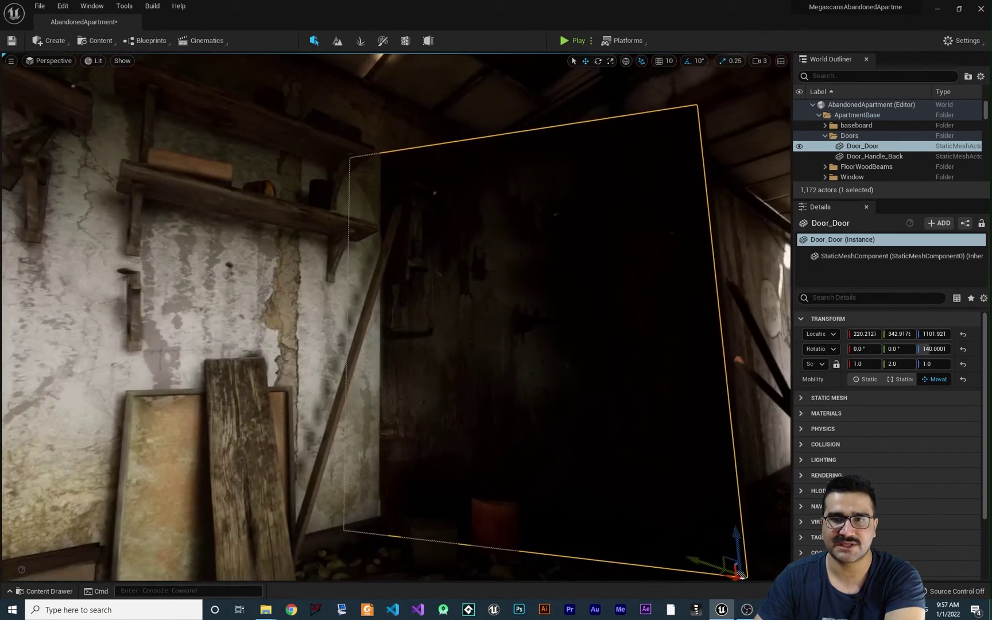
pyautogui.moveTo(396, 316); pyautogui.dragTo(516, 311, button='right')
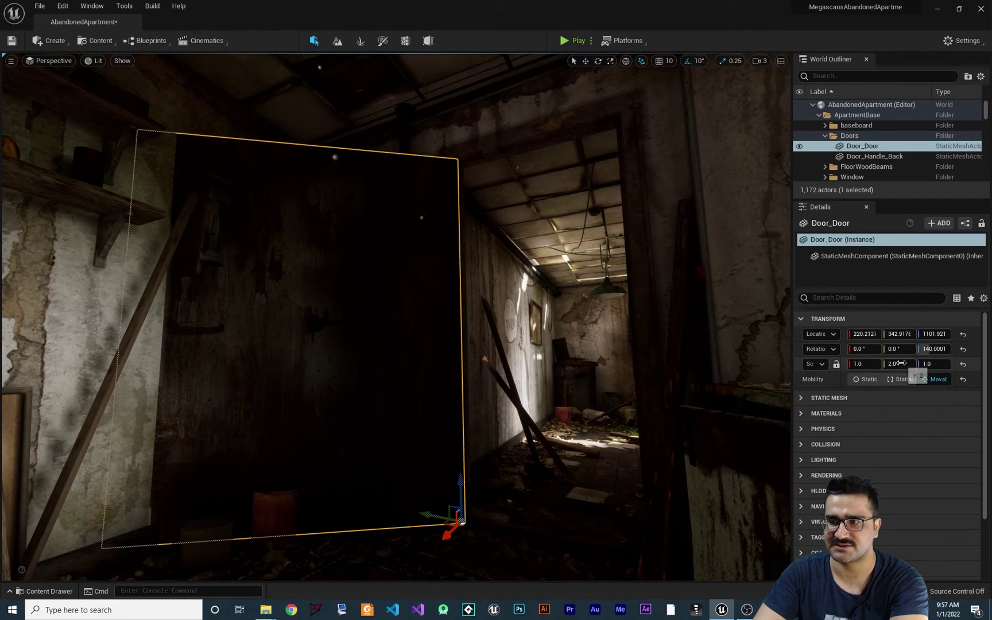
pyautogui.press('Return')
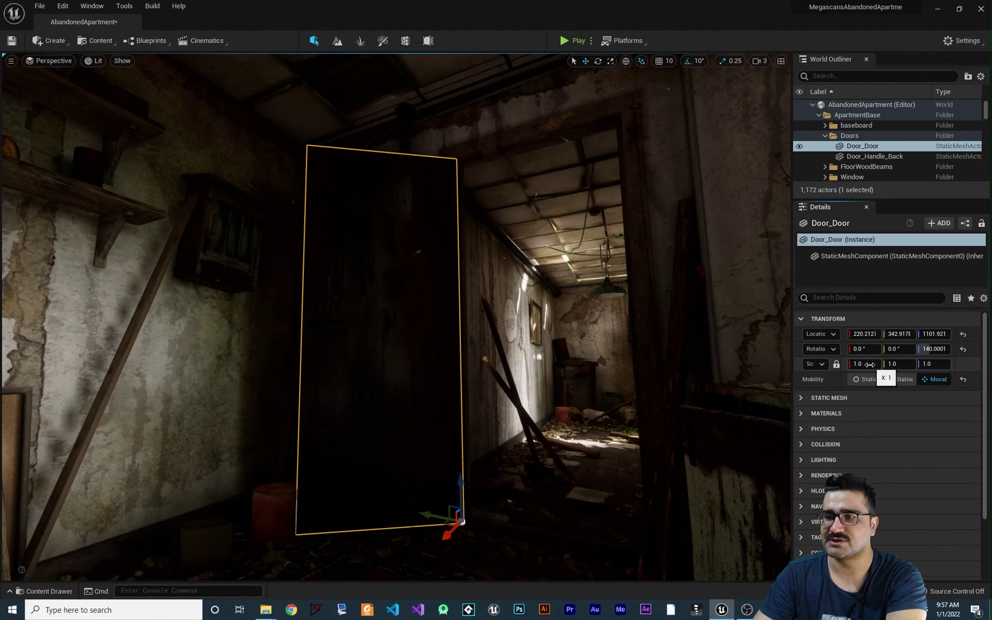
# Step: With scale locked, set the door's X scale to 2 to double it uniformly, then begin reverting
pyautogui.click(863, 364)
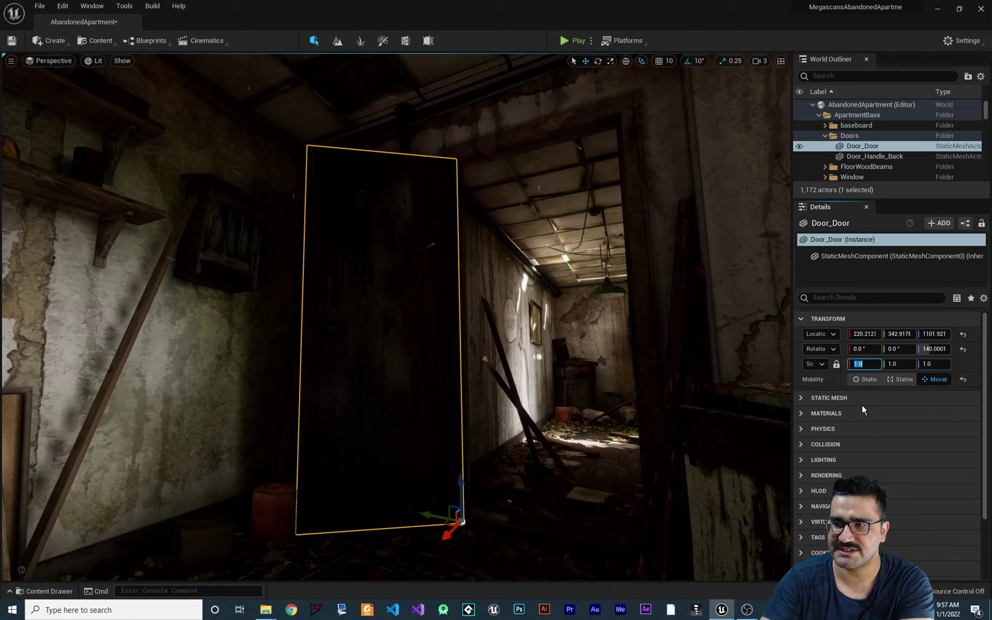
pyautogui.write('2')
pyautogui.press('Return')
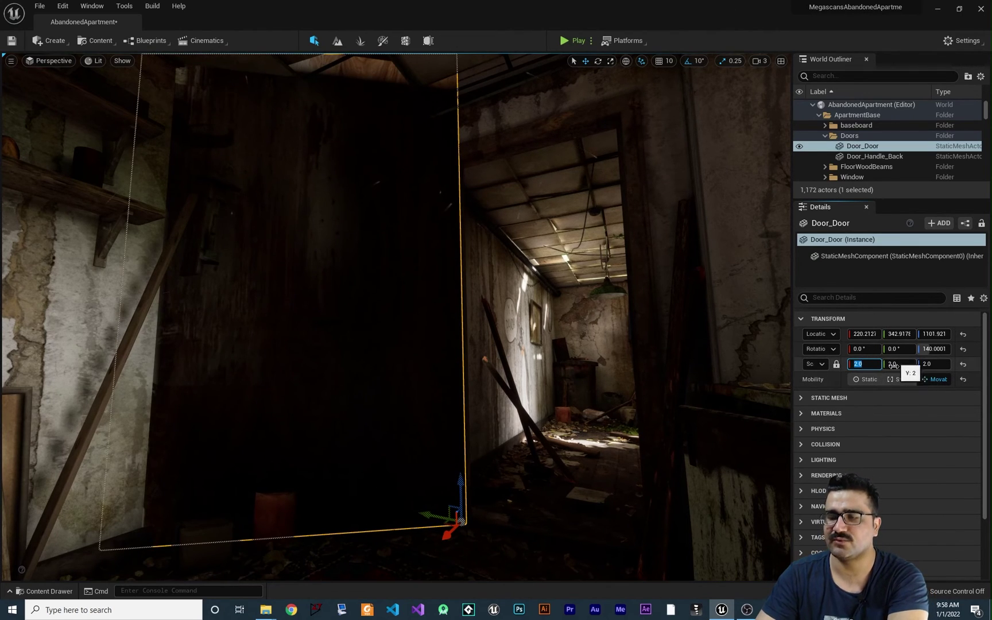
pyautogui.moveTo(534, 366); pyautogui.dragTo(525, 276, button='right')
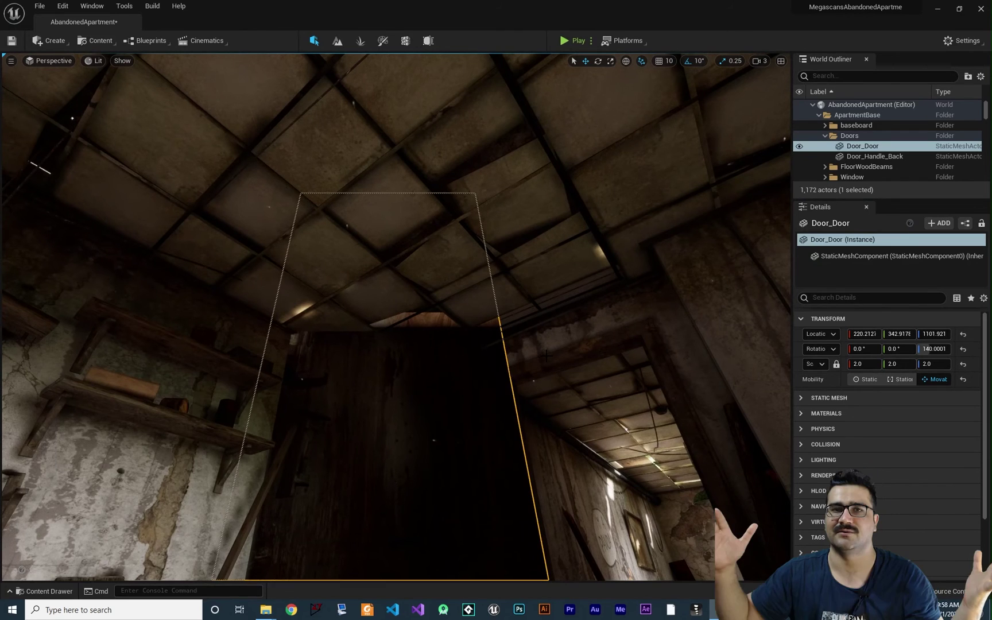
pyautogui.click(861, 364)
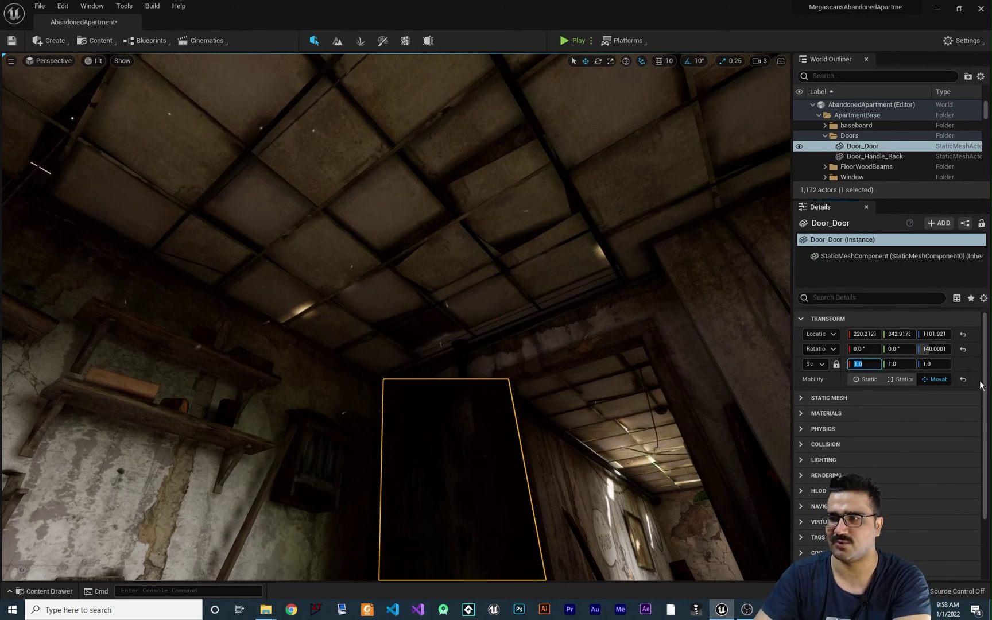